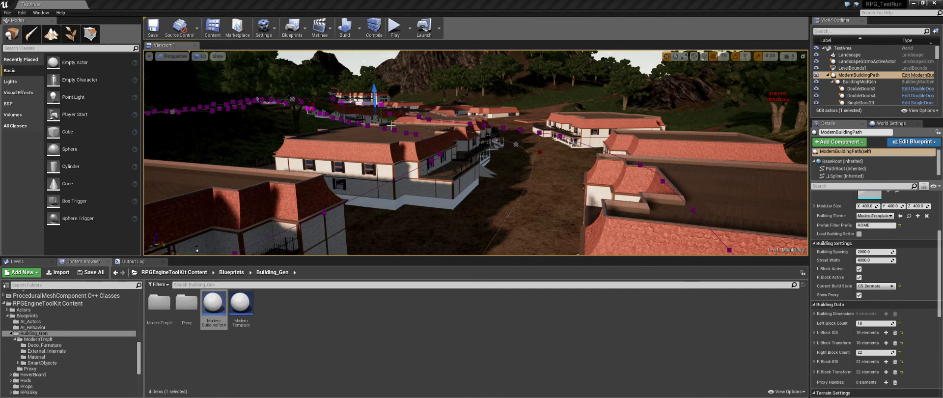
# Set the Number Of Roads in the building path's Terrain Settings to 10.
pyautogui.moveTo(536, 177); pyautogui.dragTo(511, 186, button='right')
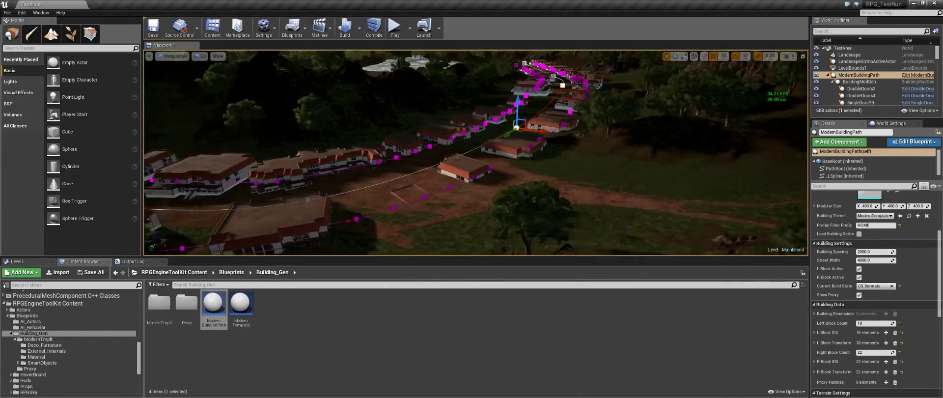
pyautogui.moveTo(476, 152); pyautogui.dragTo(527, 159, button='right')
pyautogui.press('w')
pyautogui.press('s')
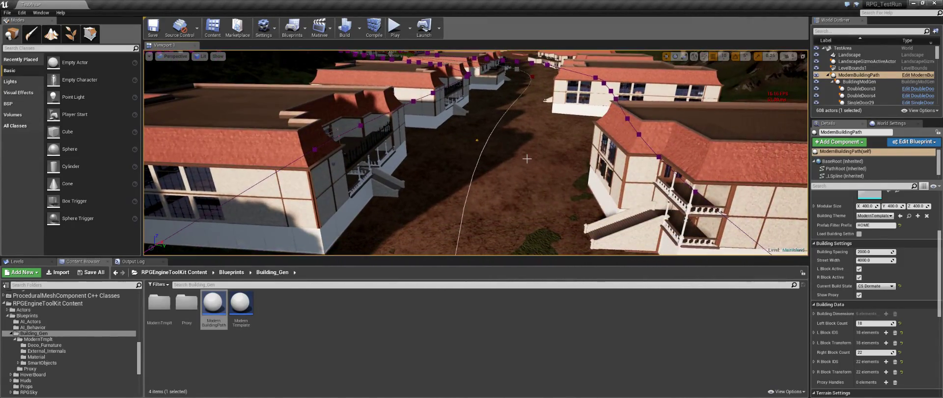
pyautogui.scroll(-5, 837, 301)
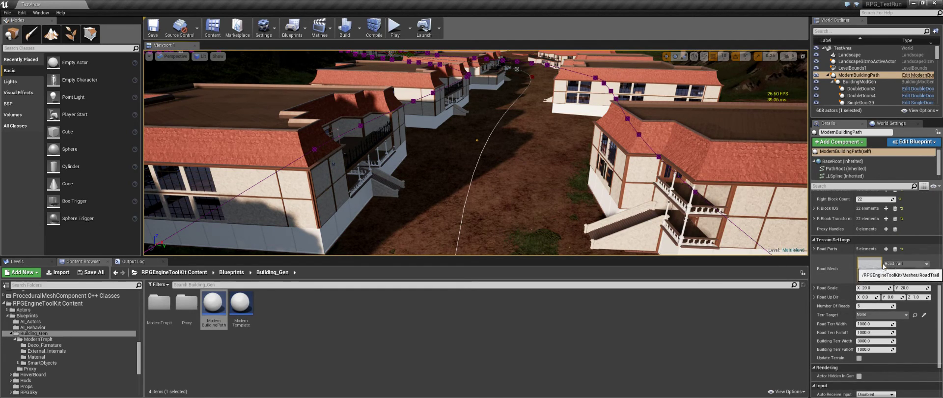
pyautogui.click(869, 308)
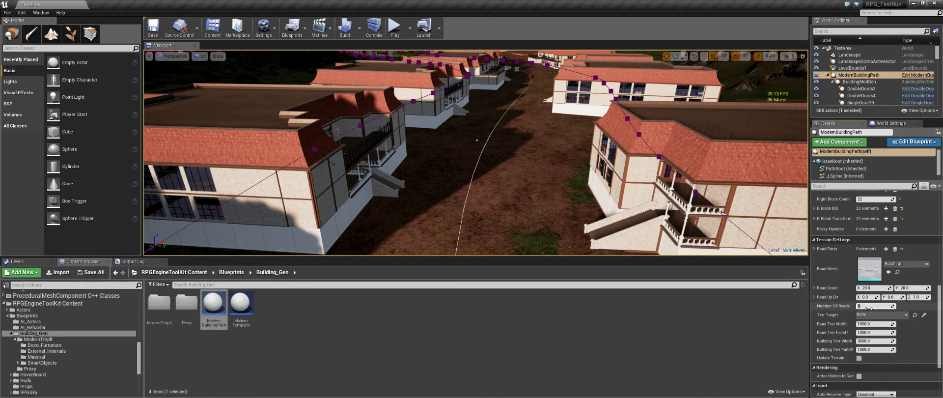
pyautogui.write('10')
pyautogui.press('Return')
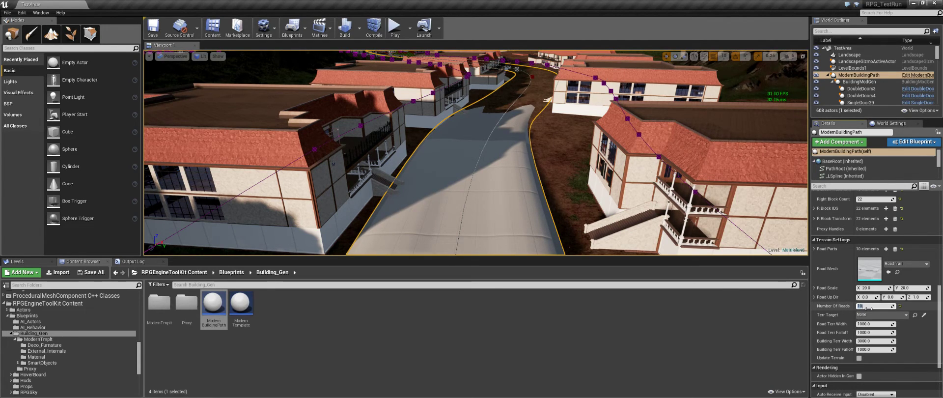
# Increase the building path's Number Of Roads to 20.
pyautogui.moveTo(639, 167); pyautogui.dragTo(491, 214, button='right')
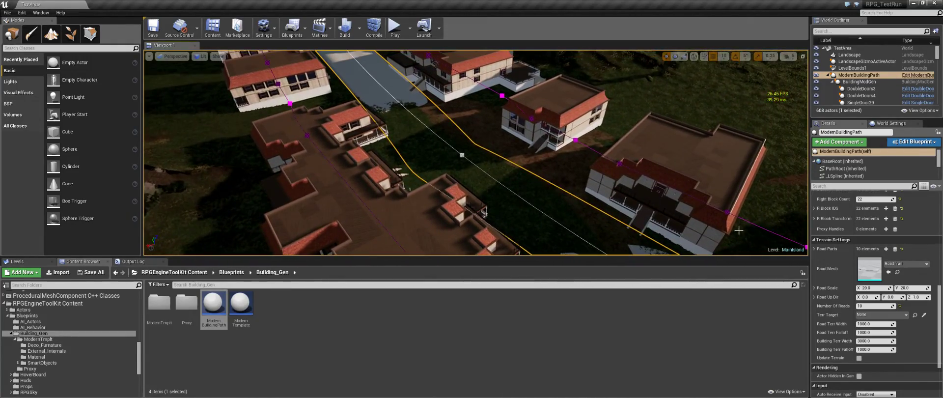
pyautogui.click(868, 306)
pyautogui.write('20')
pyautogui.press('Return')
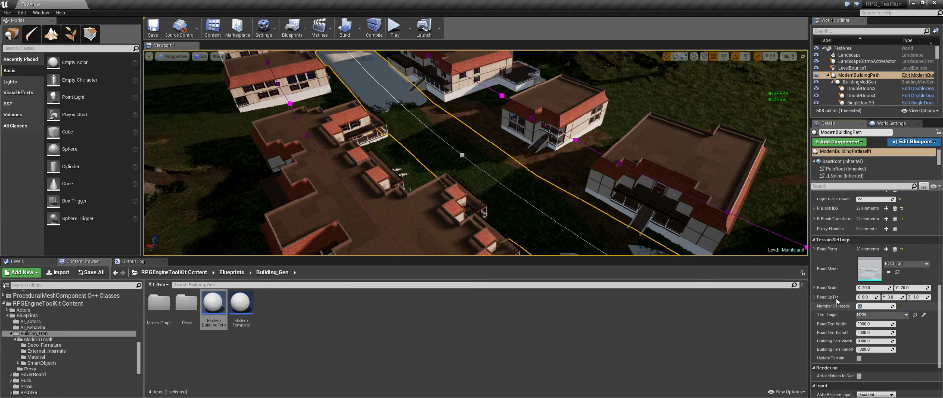
# Inspect the road mesh along the building path and its fit with the terrain and neighbouring houses.
pyautogui.moveTo(551, 181); pyautogui.dragTo(511, 143, button='right')
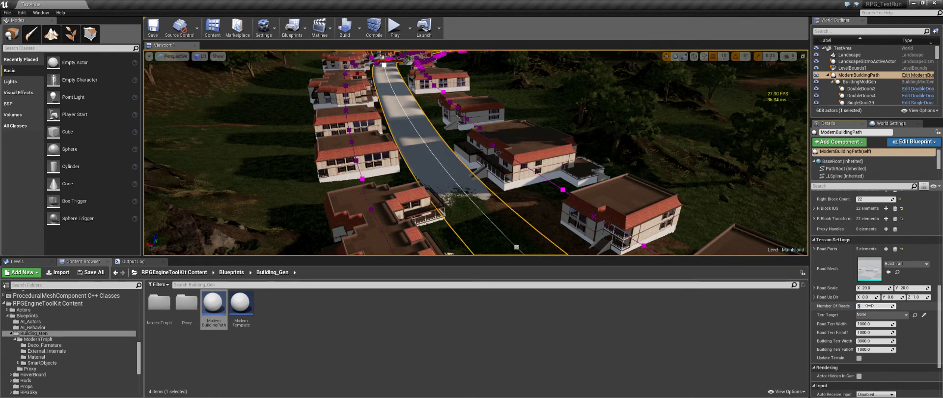
pyautogui.moveTo(492, 196); pyautogui.dragTo(403, 202, button='right')
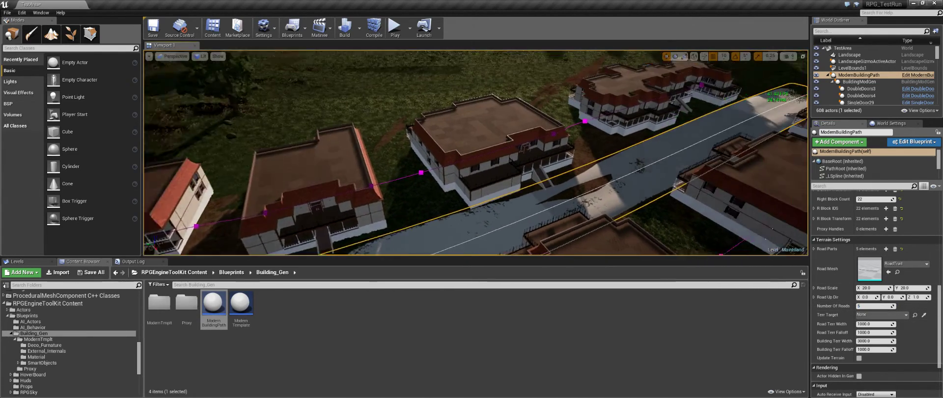
pyautogui.moveTo(499, 162); pyautogui.dragTo(533, 162, button='right')
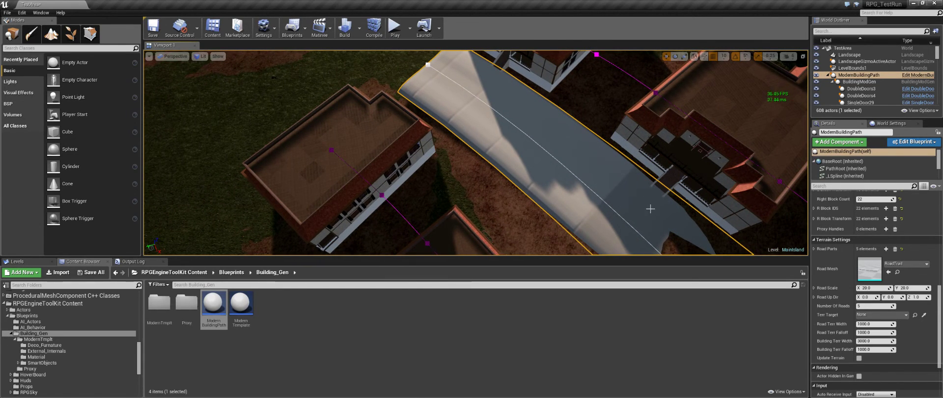
pyautogui.moveTo(650, 209); pyautogui.dragTo(445, 194, button='right')
pyautogui.press('w')
pyautogui.press('s')
pyautogui.scroll(1, 497, 187)
pyautogui.press('d')
pyautogui.press('w')
pyautogui.press('s')
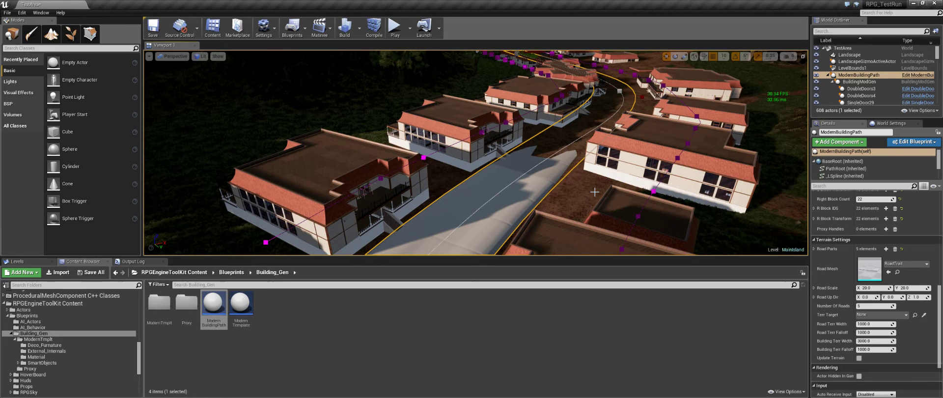
pyautogui.moveTo(548, 153); pyautogui.dragTo(540, 133, button='right')
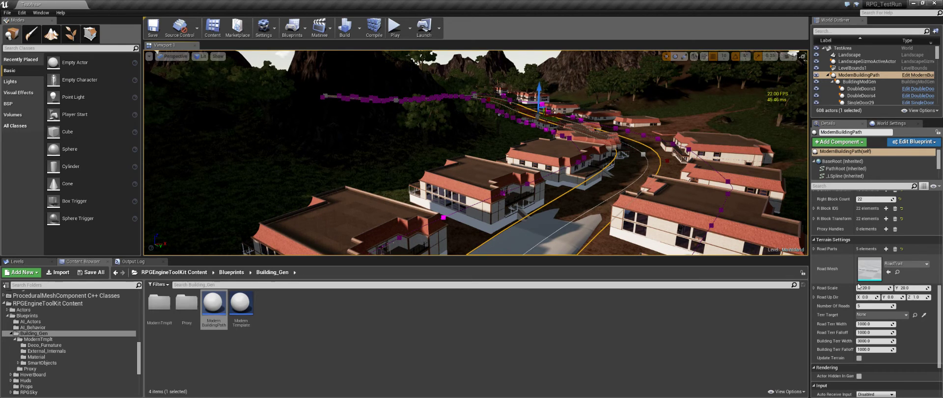
# Set the building path's Street Width to 6000.
pyautogui.scroll(3, 841, 265)
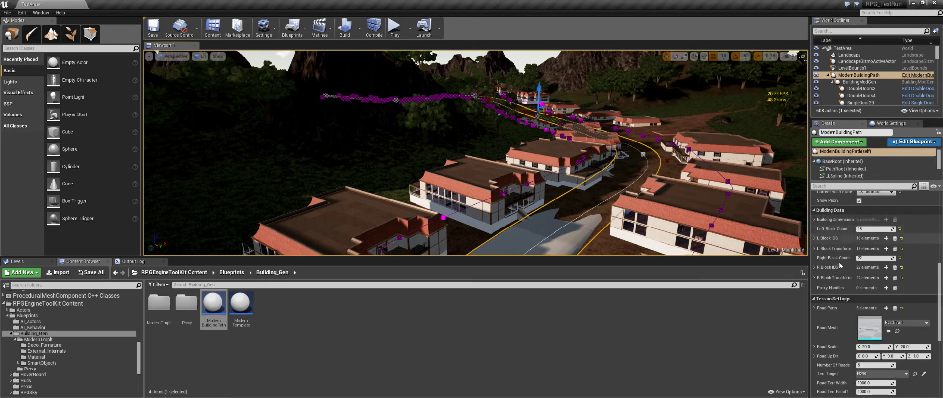
pyautogui.scroll(-5, 840, 267)
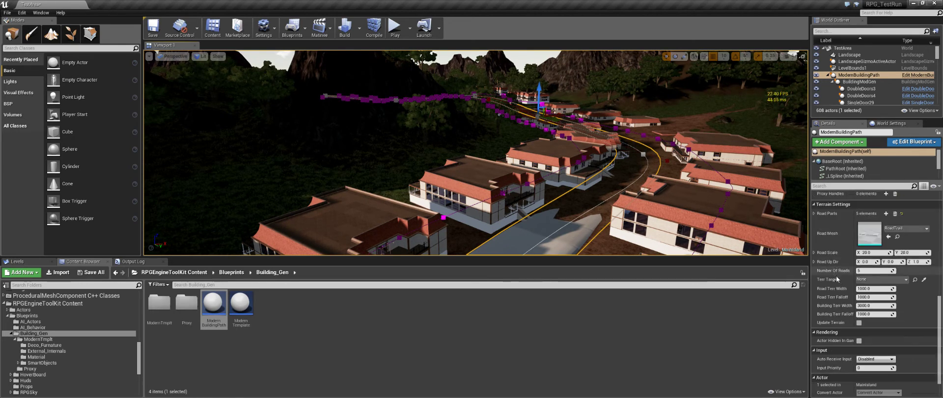
pyautogui.click(873, 307)
pyautogui.scroll(1, 845, 290)
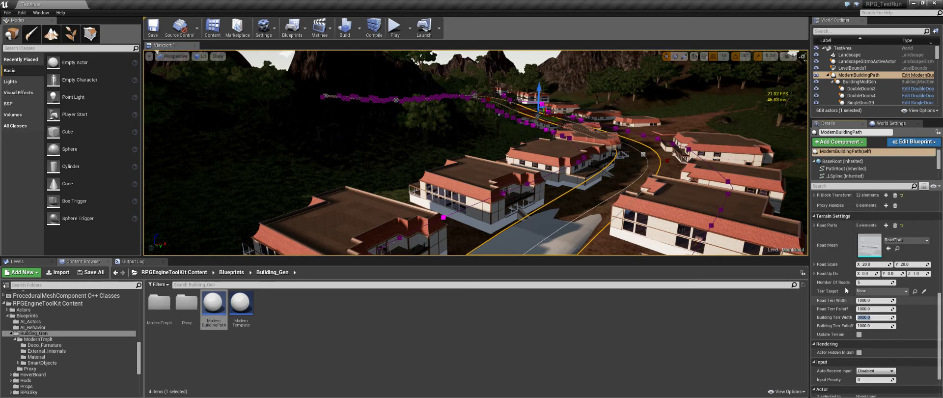
pyautogui.scroll(9, 845, 287)
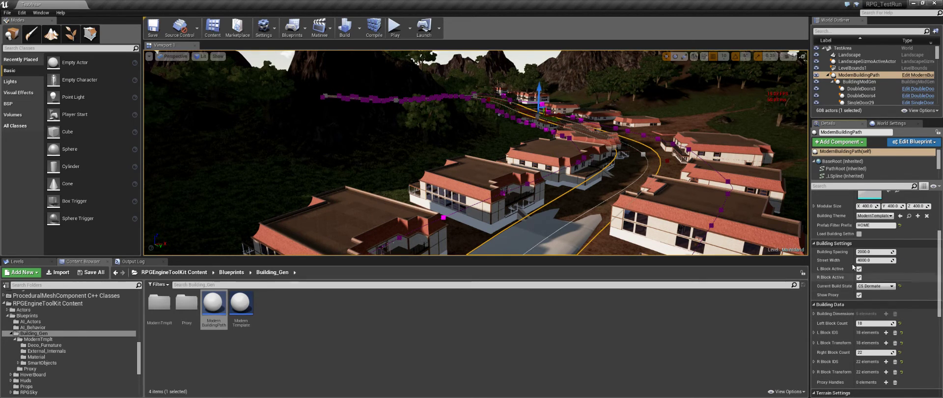
pyautogui.click(875, 252)
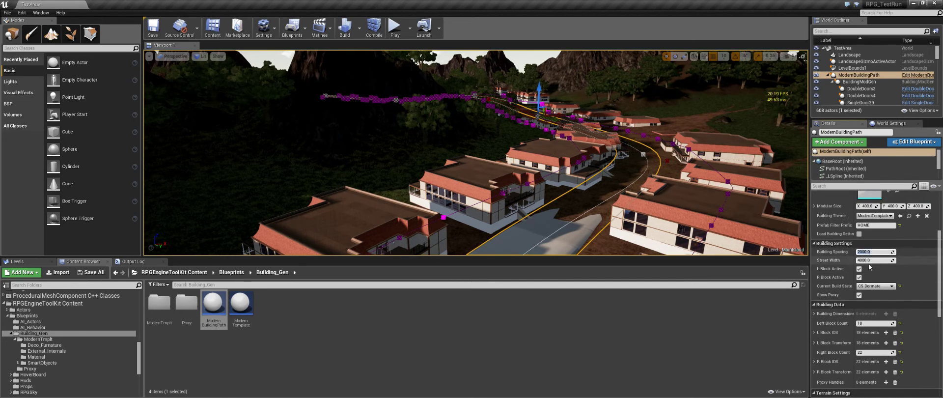
pyautogui.click(872, 261)
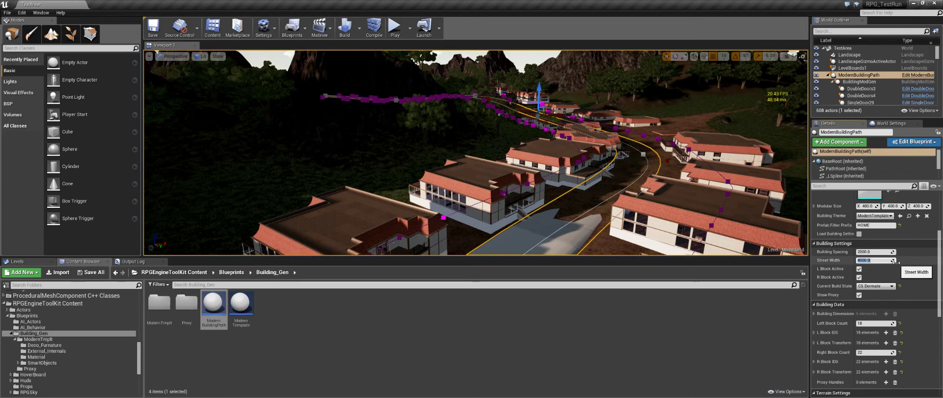
pyautogui.write('6000')
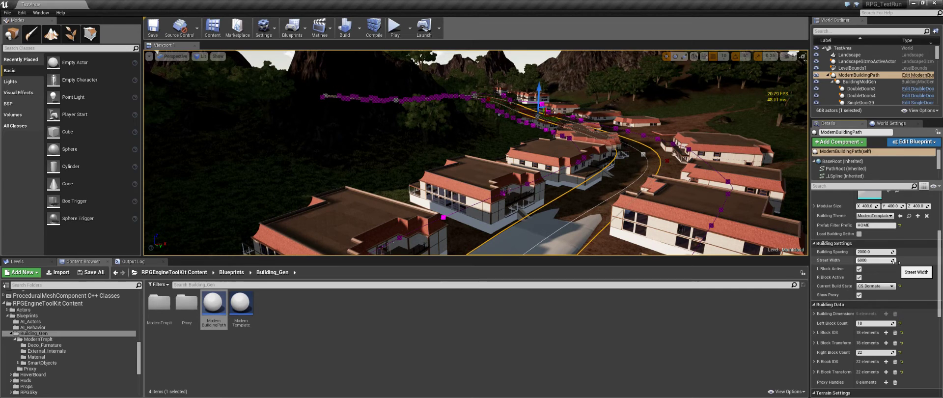
pyautogui.press('Return')
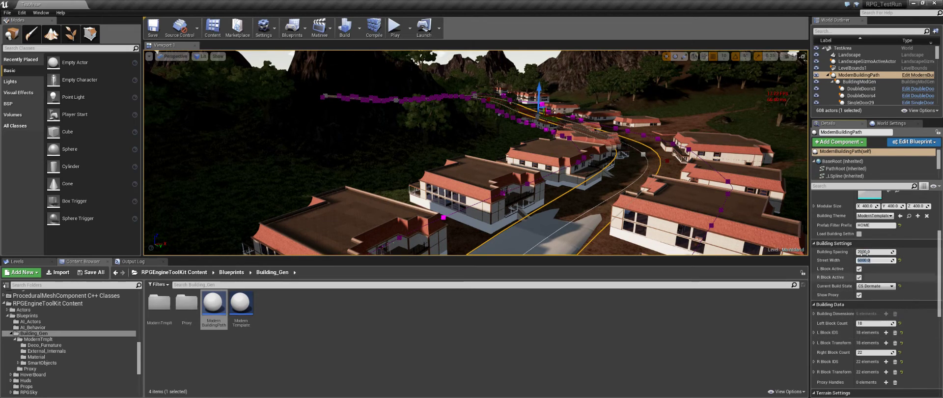
# Switch the Current Build State to CS Proxy and widen the Street Width to about 6147.
pyautogui.click(873, 286)
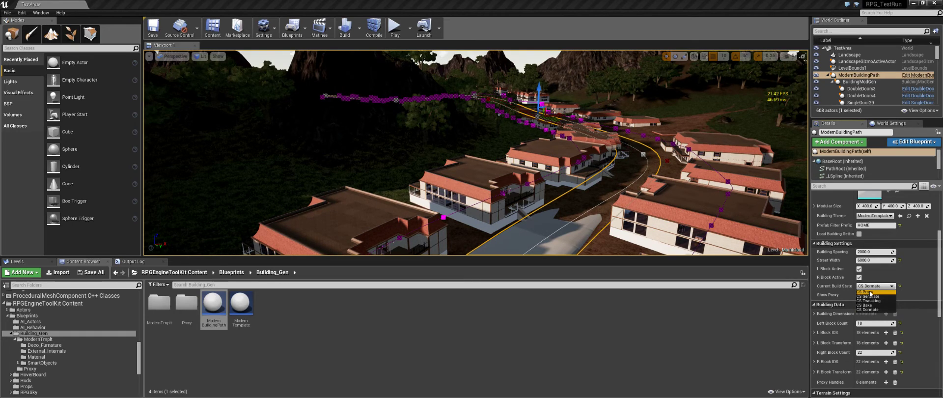
pyautogui.click(871, 293)
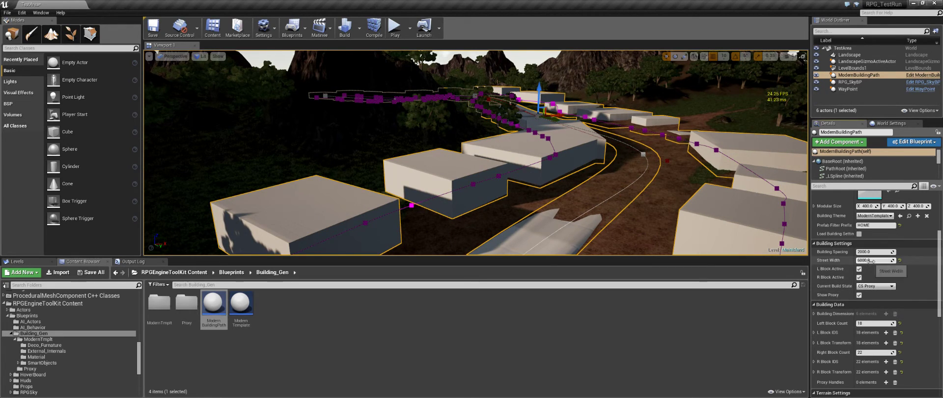
pyautogui.moveTo(875, 260)
pyautogui.mouseDown()
pyautogui.moveTo(865, 260)
pyautogui.moveTo(877, 260)
pyautogui.mouseUp()
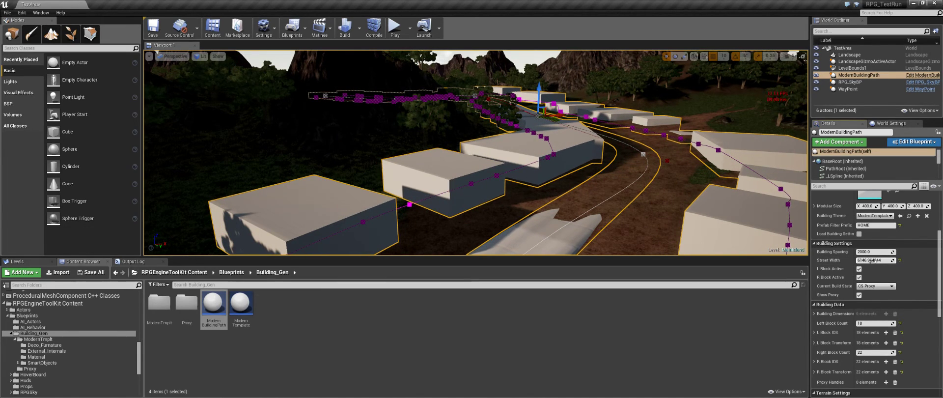
# Examine the proxy block layout along the street and review the path's Building and Terrain settings.
pyautogui.moveTo(560, 147); pyautogui.dragTo(543, 169, button='right')
pyautogui.press('s')
pyautogui.moveTo(475, 153); pyautogui.dragTo(384, 152, button='right')
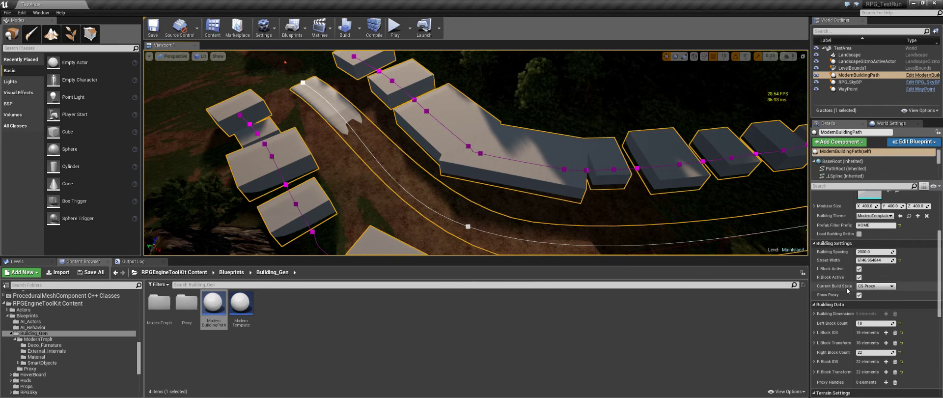
pyautogui.scroll(3, 850, 275)
pyautogui.scroll(-2, 848, 276)
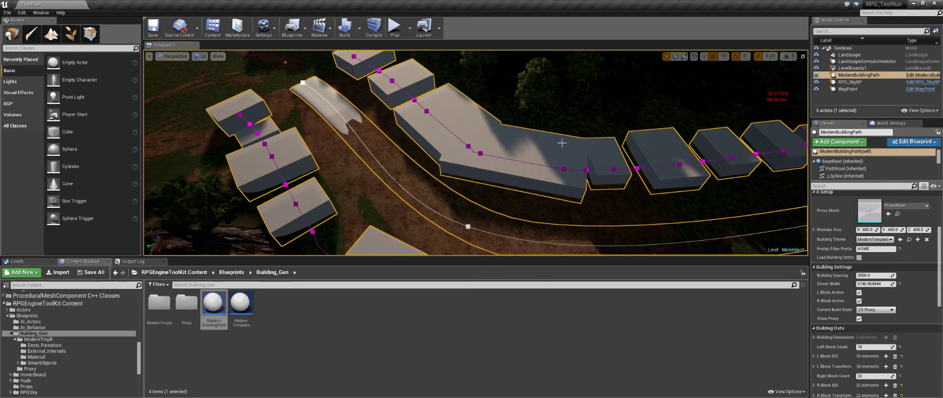
pyautogui.moveTo(492, 197); pyautogui.dragTo(523, 174, button='right')
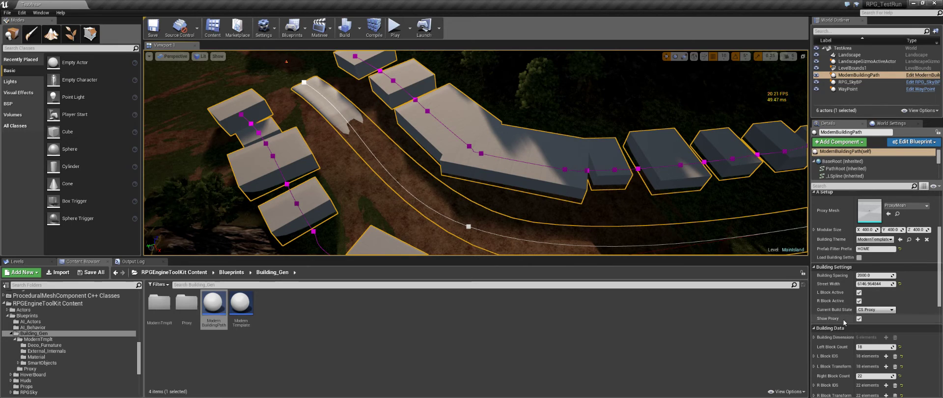
pyautogui.scroll(-1, 845, 309)
pyautogui.scroll(4, 843, 308)
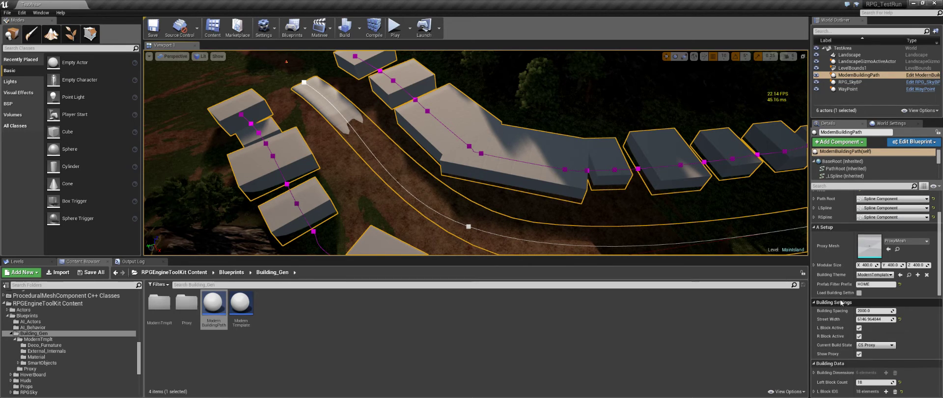
pyautogui.scroll(-1, 840, 298)
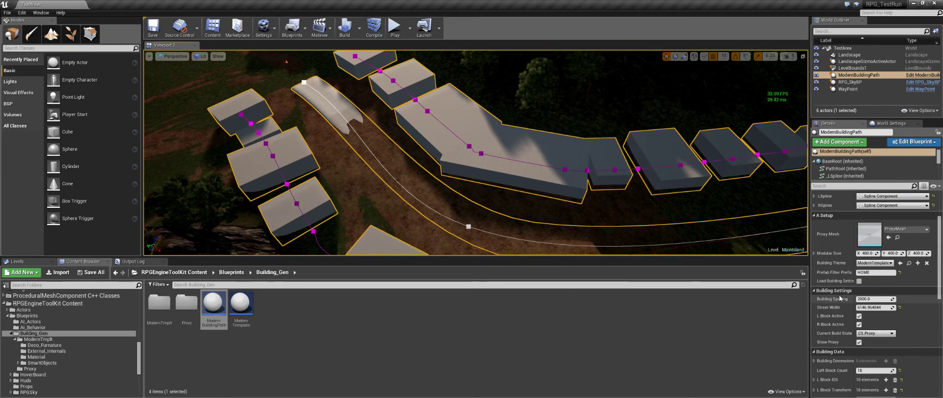
pyautogui.scroll(-2, 840, 297)
pyautogui.scroll(-16, 840, 297)
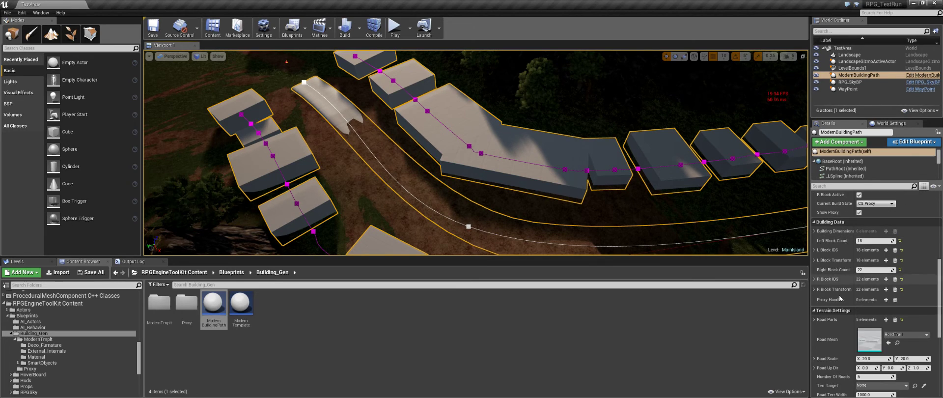
pyautogui.scroll(8, 840, 295)
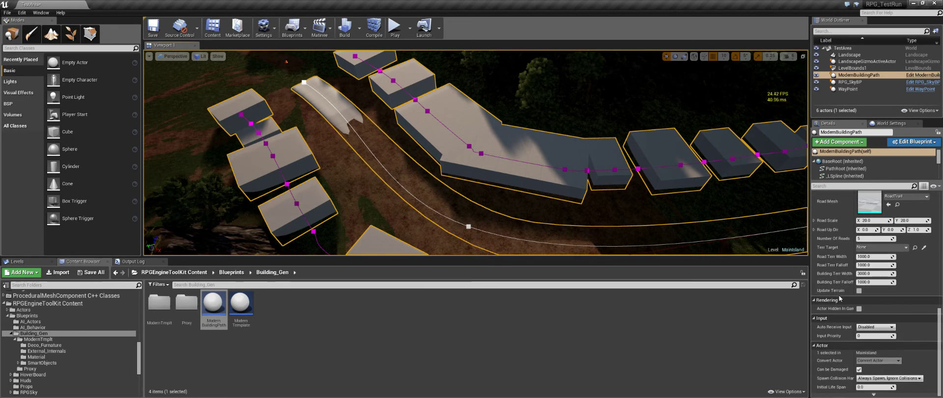
pyautogui.scroll(12, 840, 297)
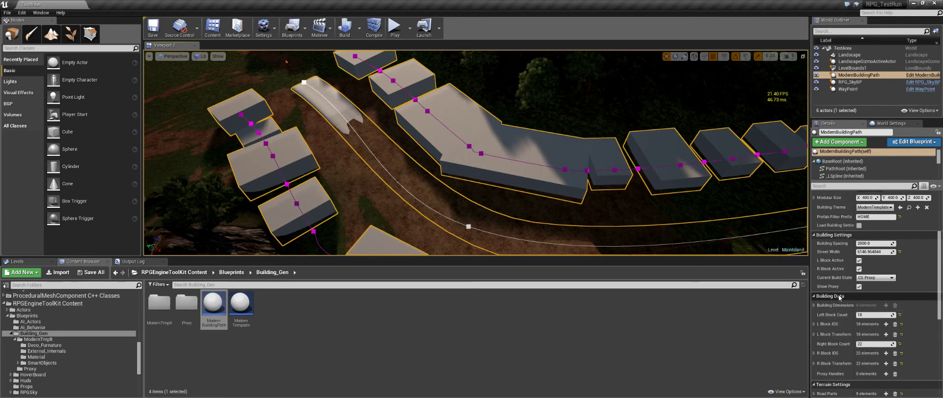
# Expand the RNG settings of the City Path Builder and set the Initial Seed to 123.
pyautogui.scroll(3, 839, 295)
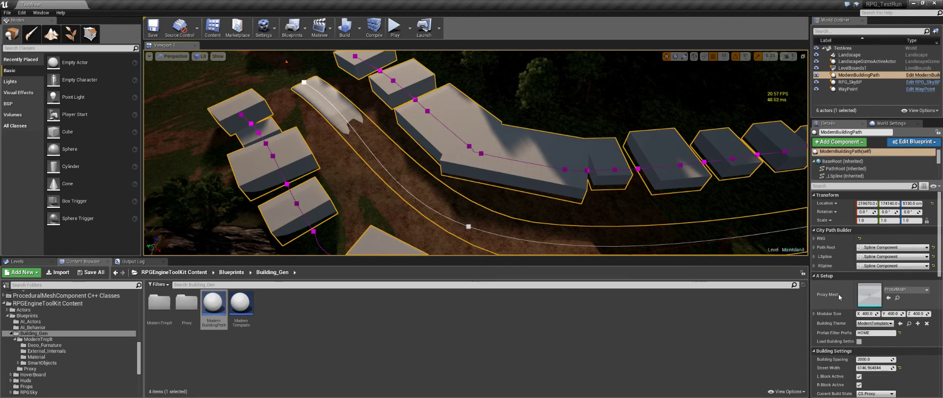
pyautogui.click(816, 240)
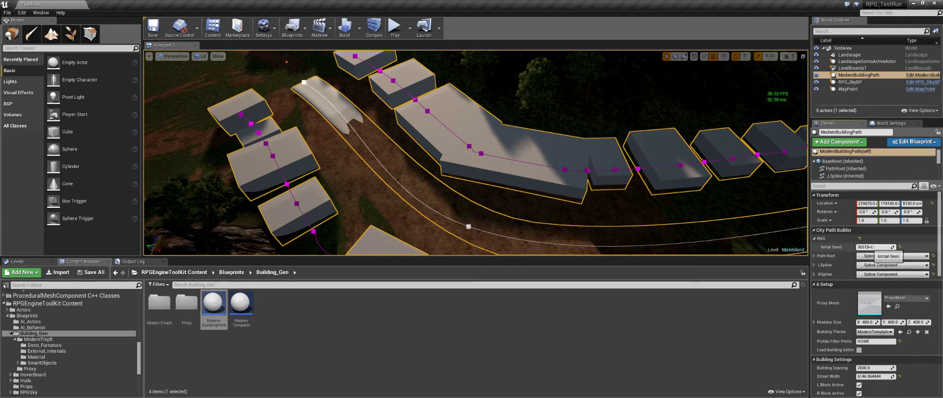
pyautogui.click(891, 246)
pyautogui.write('123')
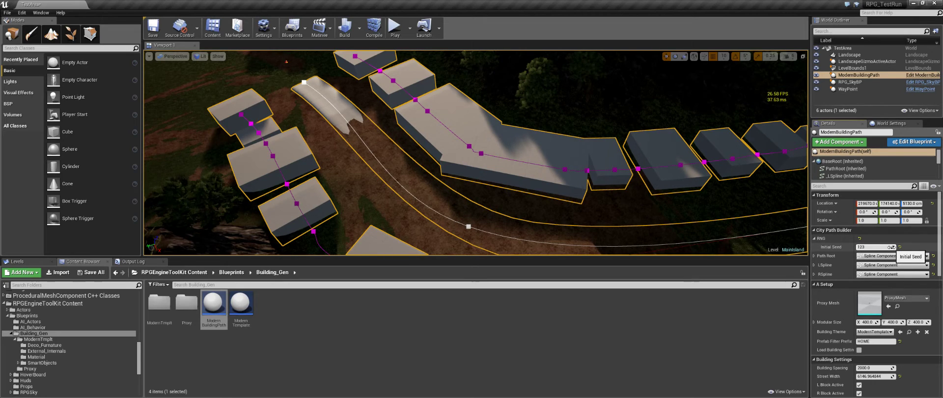
pyautogui.press('Return')
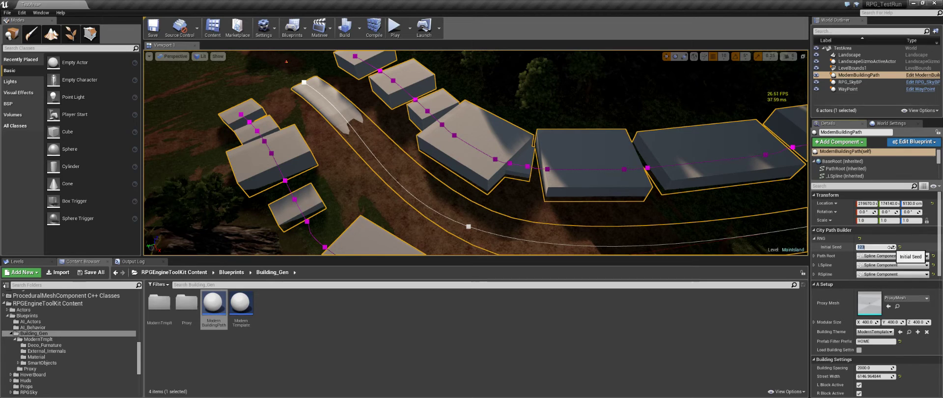
# Try the Initial Seed values 0, 1 and 2 to vary the proxy block layout.
pyautogui.write('100')
pyautogui.press('Return')
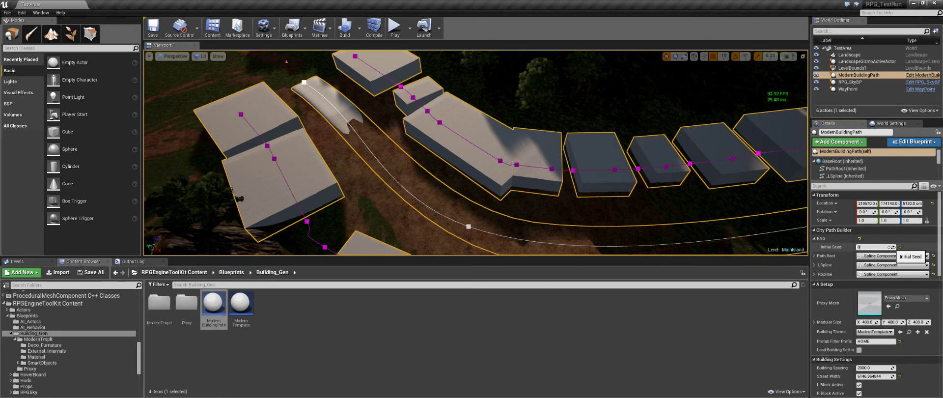
pyautogui.press('Return')
pyautogui.write('2')
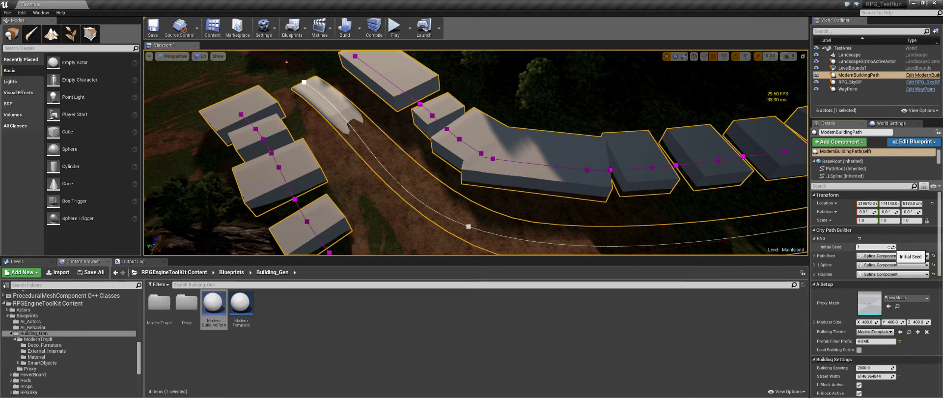
pyautogui.press('Return')
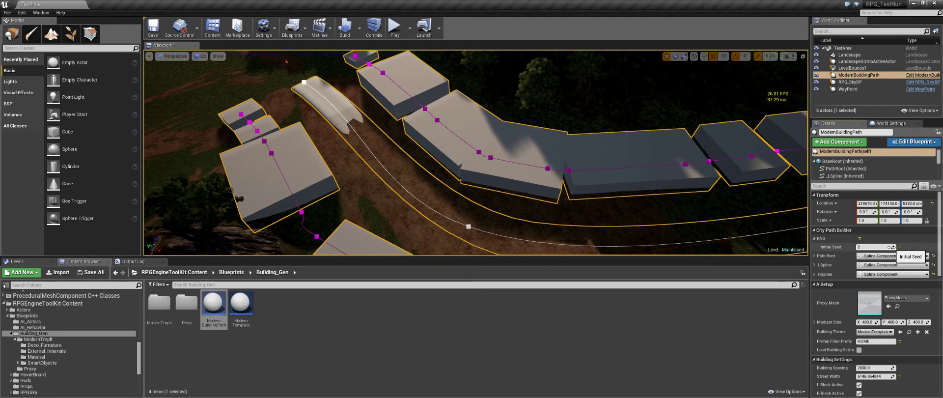
pyautogui.click(892, 247)
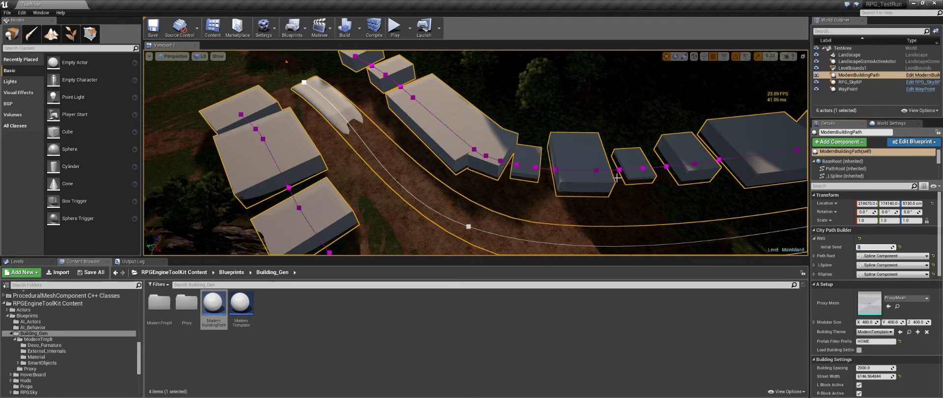
# Add a spline point at the road's bend and move it along the curve to reshape the street.
pyautogui.moveTo(374, 166); pyautogui.dragTo(440, 208, button='right')
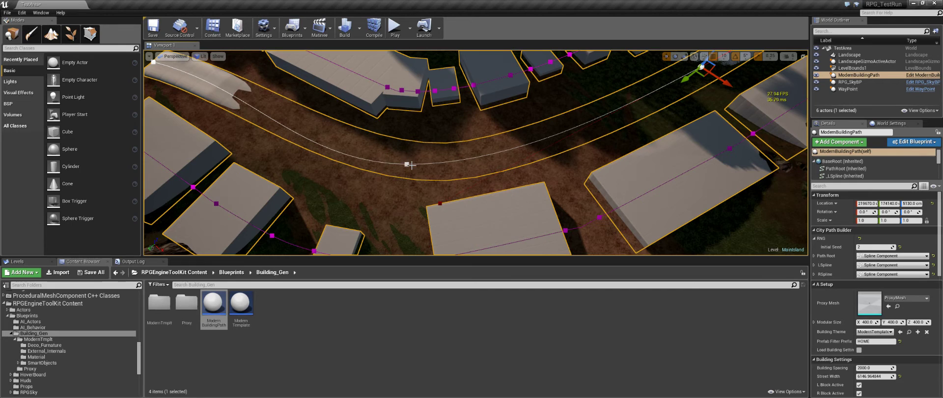
pyautogui.rightClick(537, 141)
pyautogui.click(560, 153)
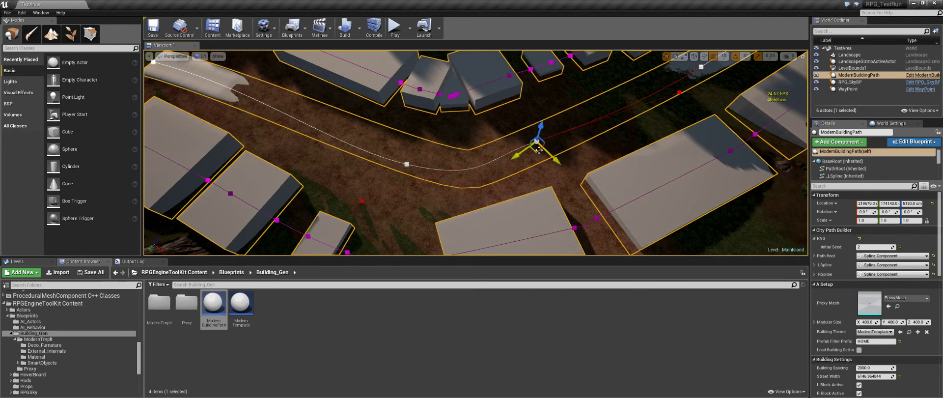
pyautogui.moveTo(544, 148); pyautogui.dragTo(605, 139)
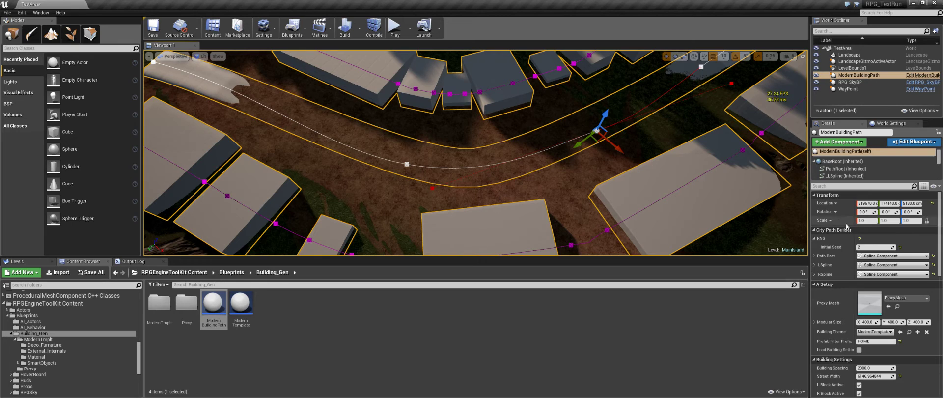
# Set the path's Building Spacing to 3000.
pyautogui.scroll(-3, 878, 297)
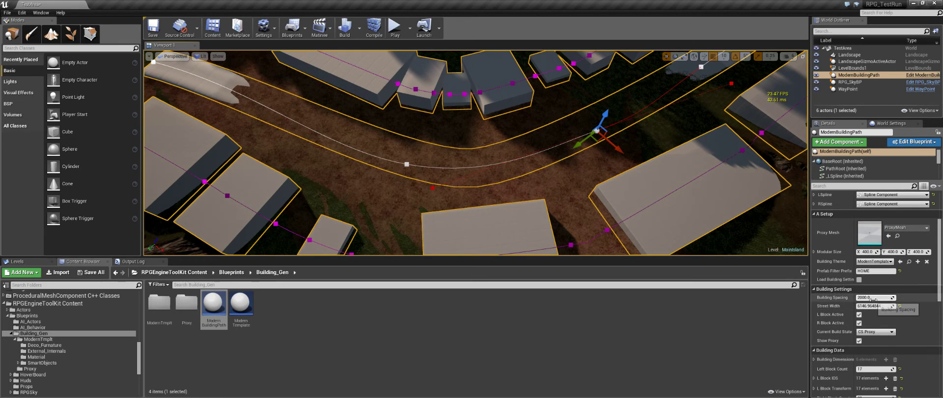
pyautogui.moveTo(879, 298); pyautogui.dragTo(870, 298)
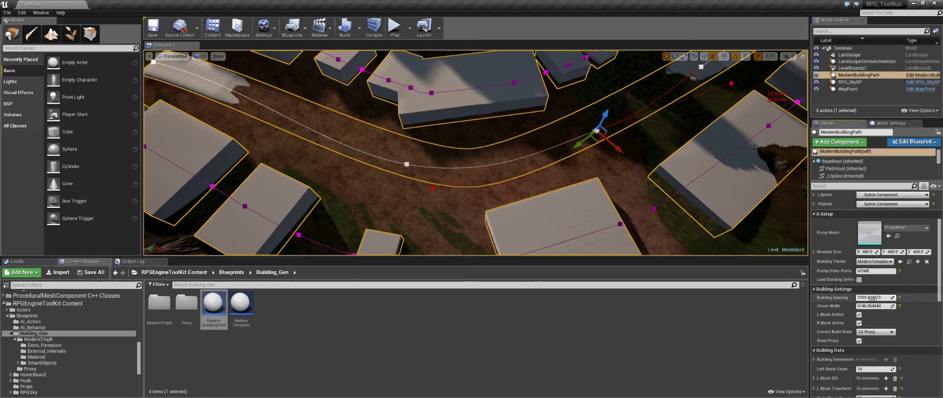
pyautogui.click(870, 297)
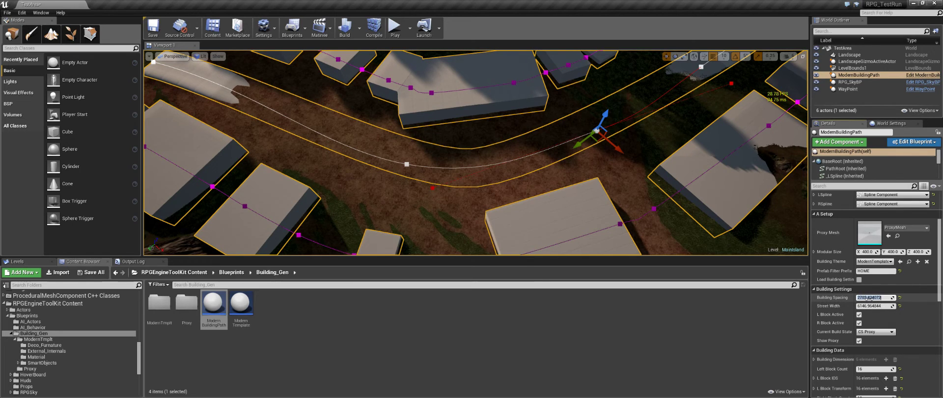
pyautogui.write('3000')
pyautogui.press('Return')
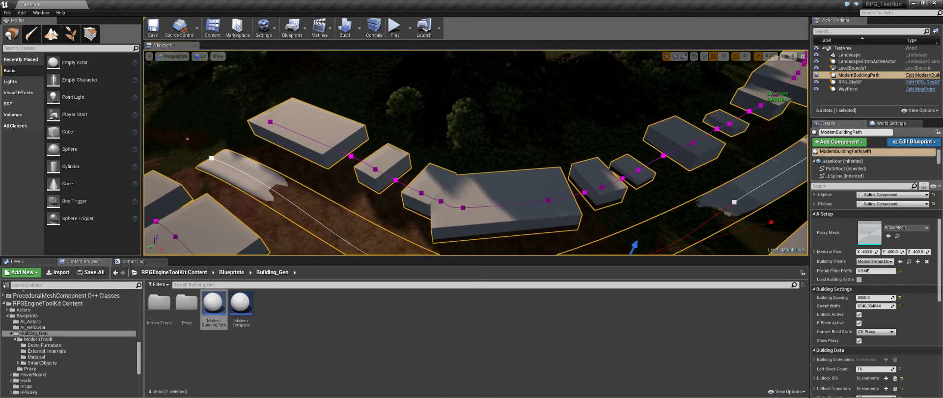
# Set the building path's Initial Seed to 3.
pyautogui.press('s')
pyautogui.scroll(1, 475, 153)
pyautogui.moveTo(476, 152); pyautogui.dragTo(548, 168, button='right')
pyautogui.press('w')
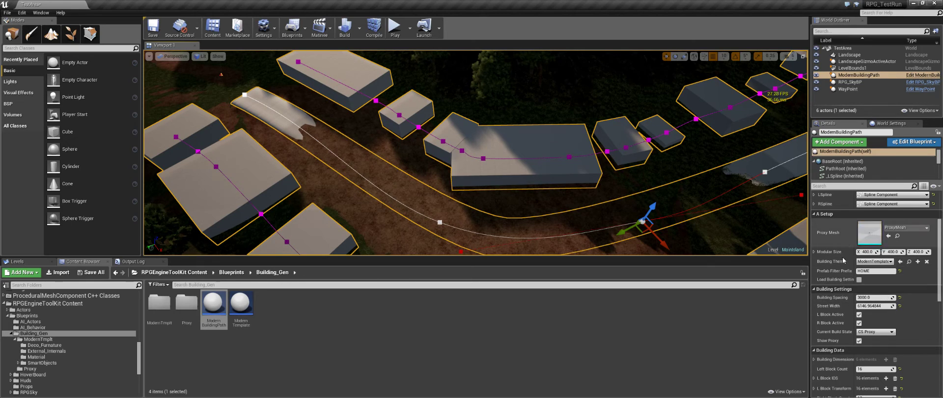
pyautogui.scroll(3, 875, 241)
pyautogui.click(869, 247)
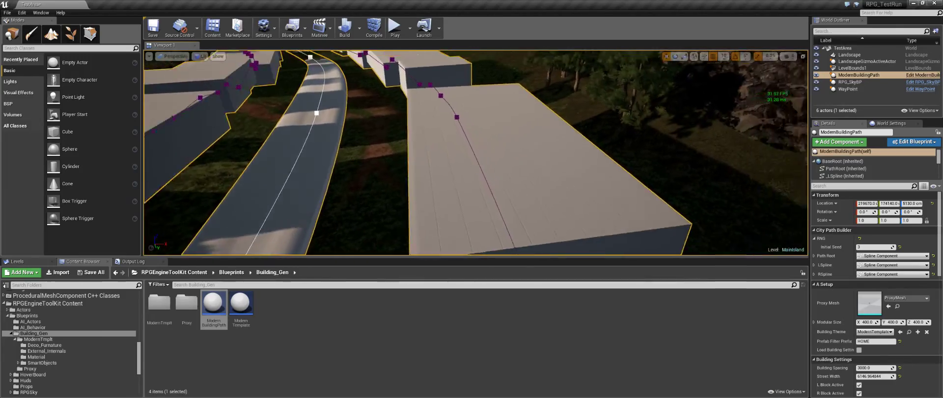
# Generate the buildings along the street by setting the Current Build State to CS Generate.
pyautogui.moveTo(476, 153); pyautogui.dragTo(612, 170, button='right')
pyautogui.press('w')
pyautogui.press('w')
pyautogui.press('w')
pyautogui.press('w')
pyautogui.press('s')
pyautogui.moveTo(606, 199); pyautogui.dragTo(606, 209, button='right')
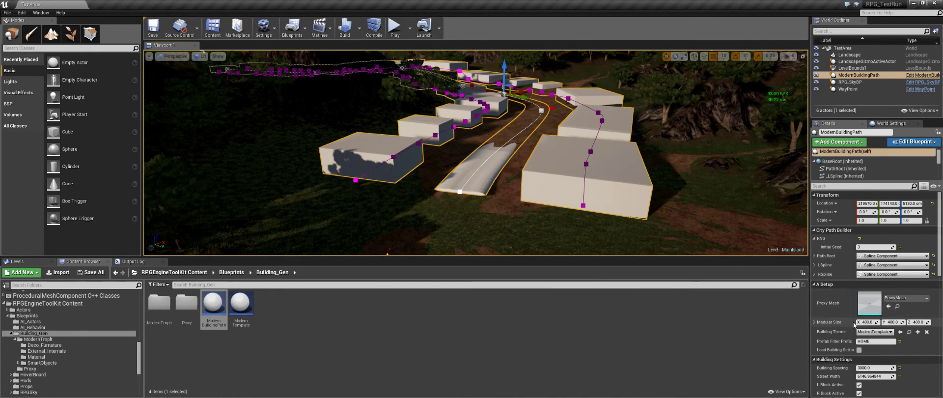
pyautogui.scroll(-6, 889, 295)
pyautogui.click(879, 227)
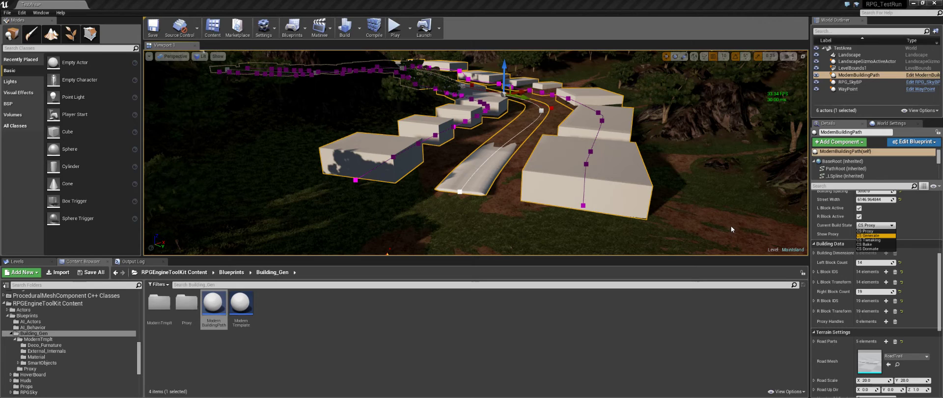
pyautogui.press('Return')
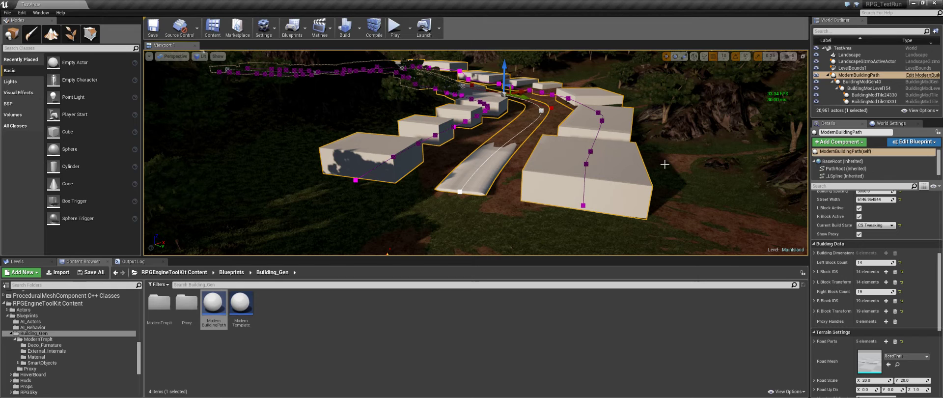
# Bake the generated buildings by setting the Current Build State to CS Bake.
pyautogui.click(866, 227)
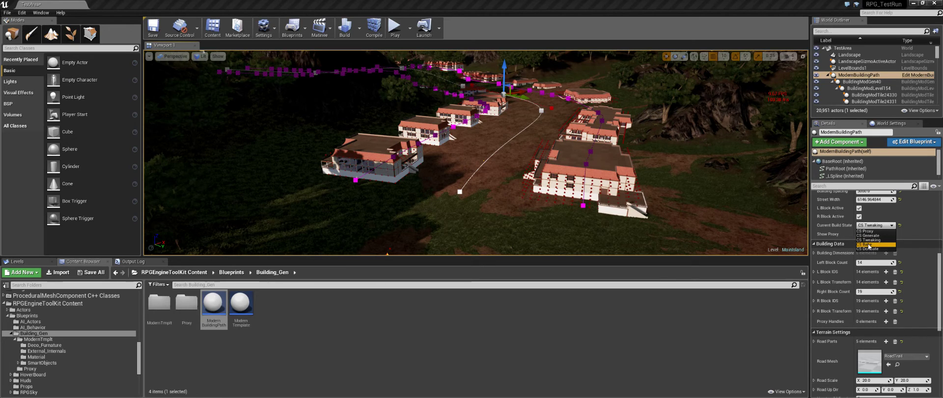
pyautogui.click(869, 247)
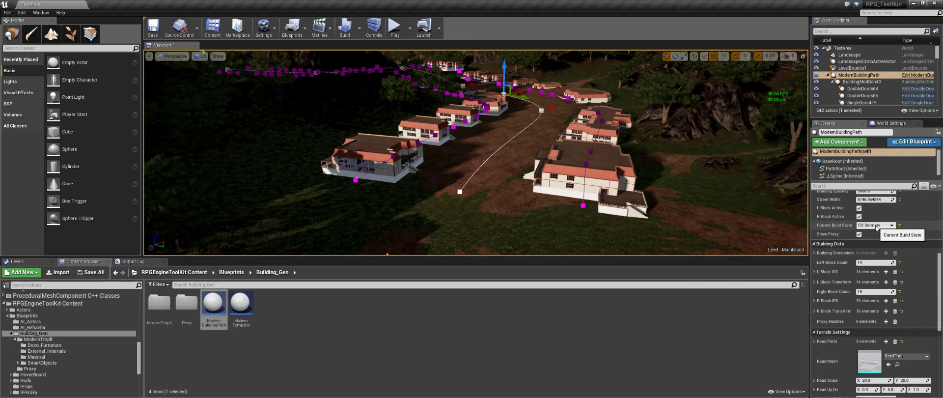
pyautogui.click(877, 225)
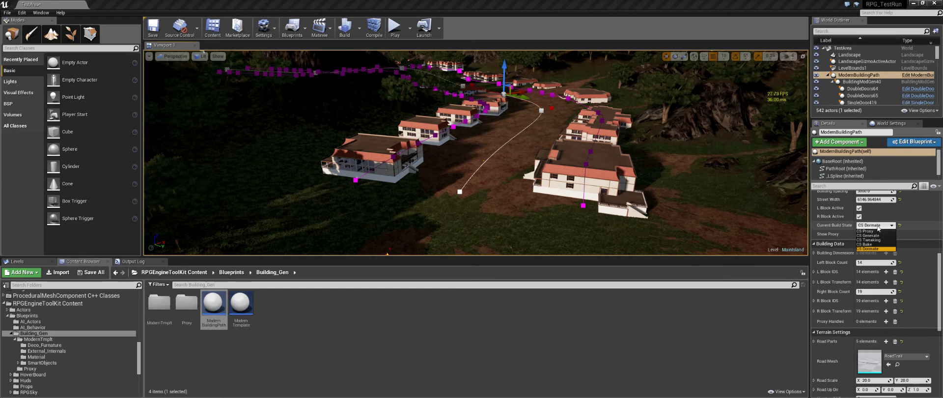
pyautogui.click(921, 227)
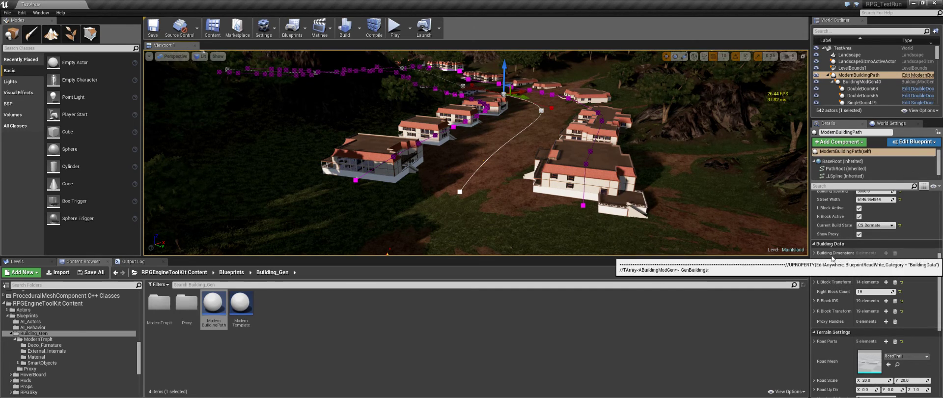
# Try 3 for the Number Of Roads in Terrain Settings, set it to 6, and assign Landscape as the Terr Target.
pyautogui.scroll(-6, 833, 268)
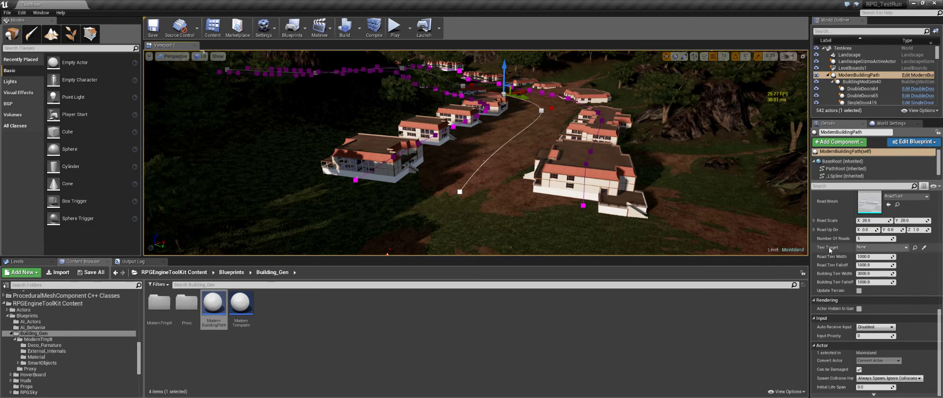
pyautogui.scroll(2, 848, 254)
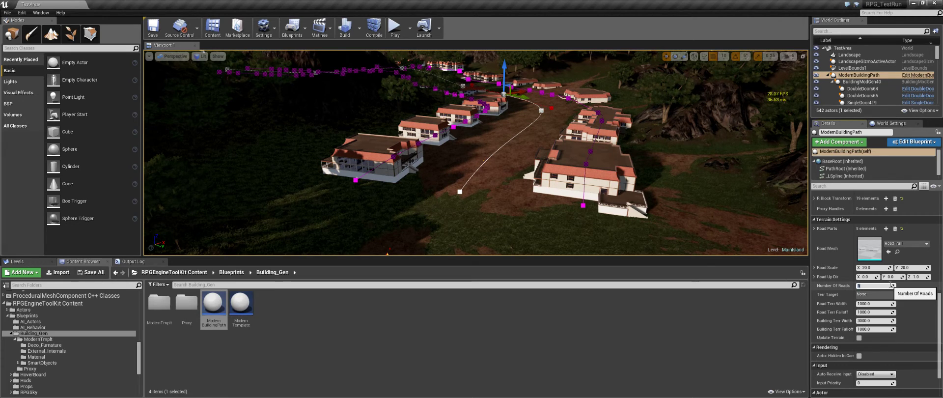
pyautogui.write('3')
pyautogui.press('Return')
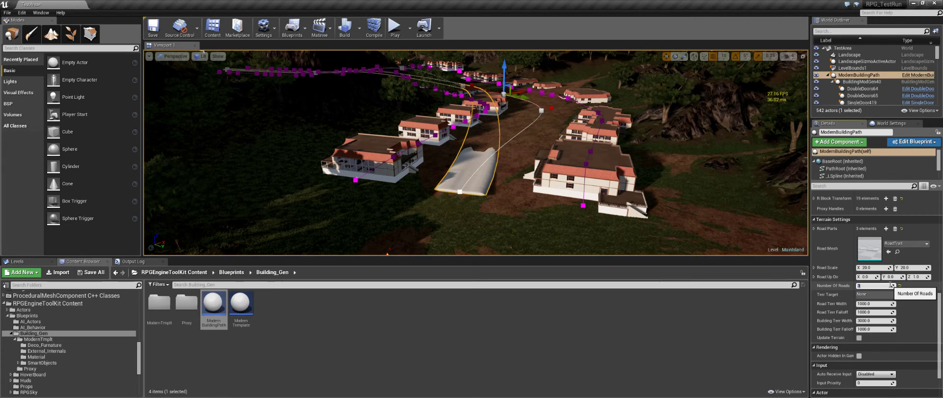
pyautogui.press('Return')
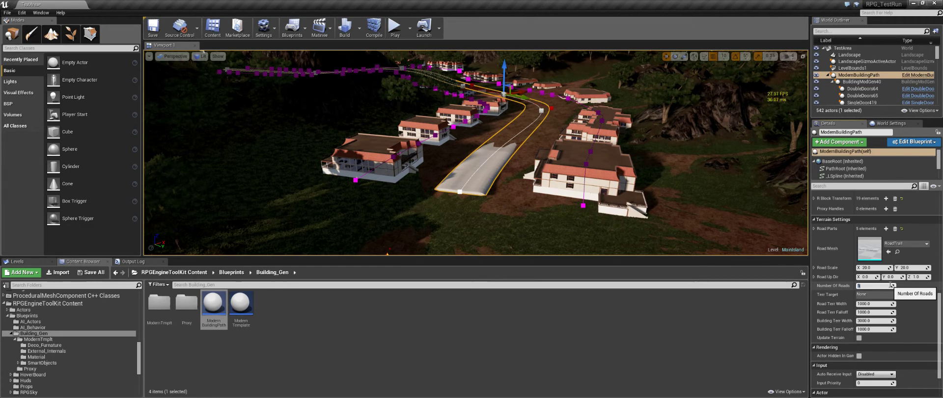
pyautogui.moveTo(892, 285); pyautogui.dragTo(892, 285)
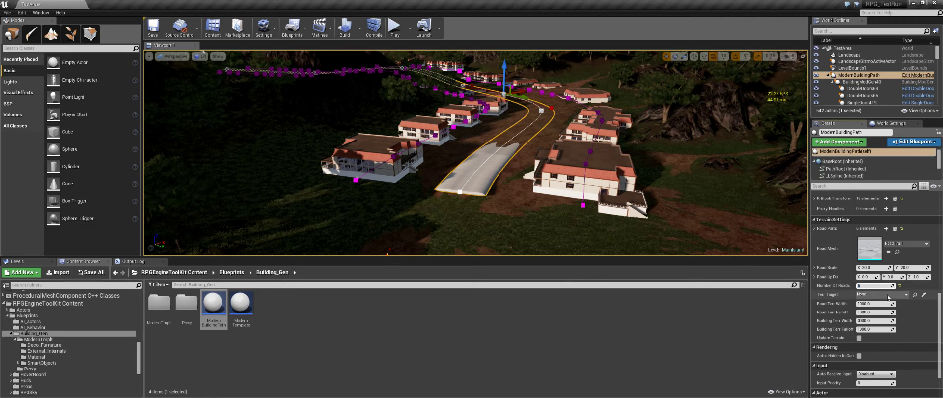
pyautogui.click(875, 295)
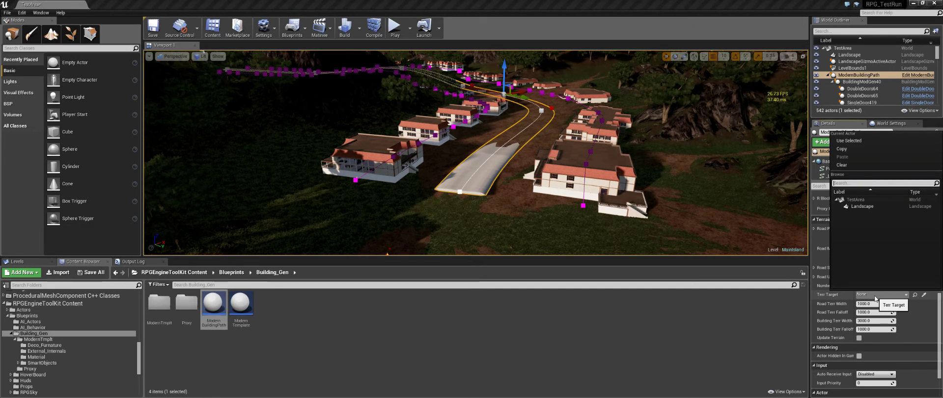
pyautogui.click(881, 205)
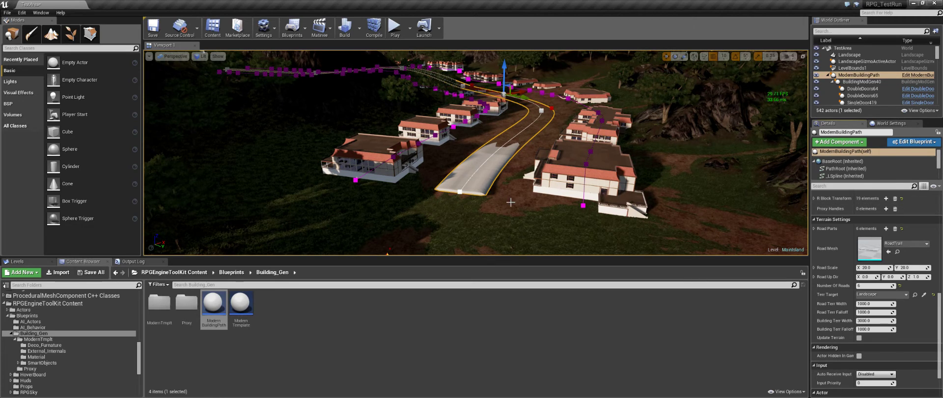
# View the Heightmap layer's file export and import actions in the landscape sculpting mode, and return to Place mode.
pyautogui.click(418, 232)
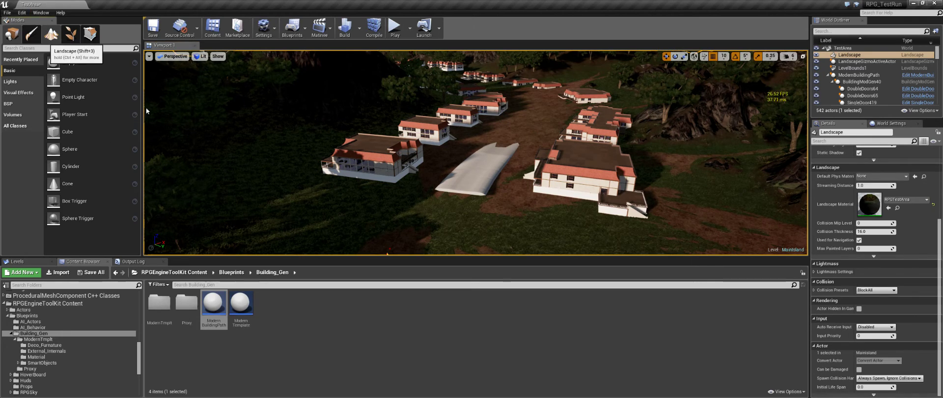
pyautogui.hotkey('shift', '3')
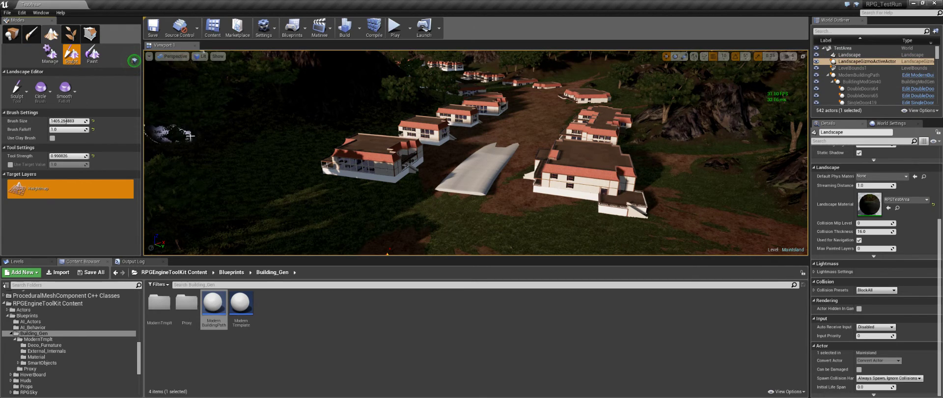
pyautogui.rightClick(53, 189)
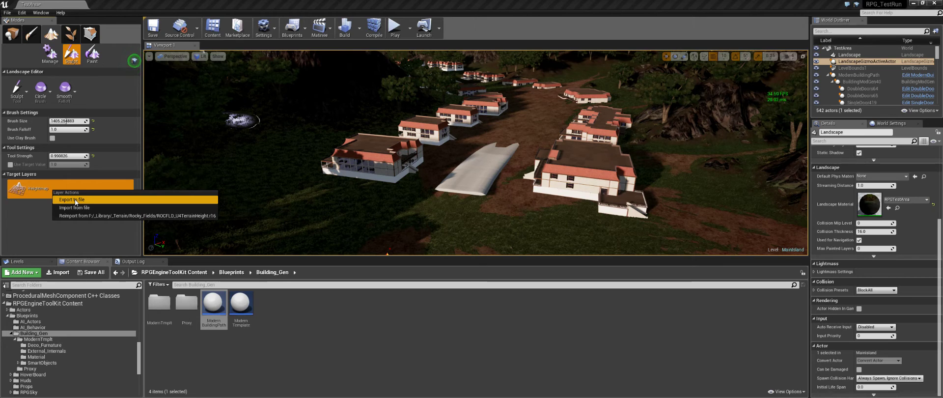
pyautogui.click(457, 3)
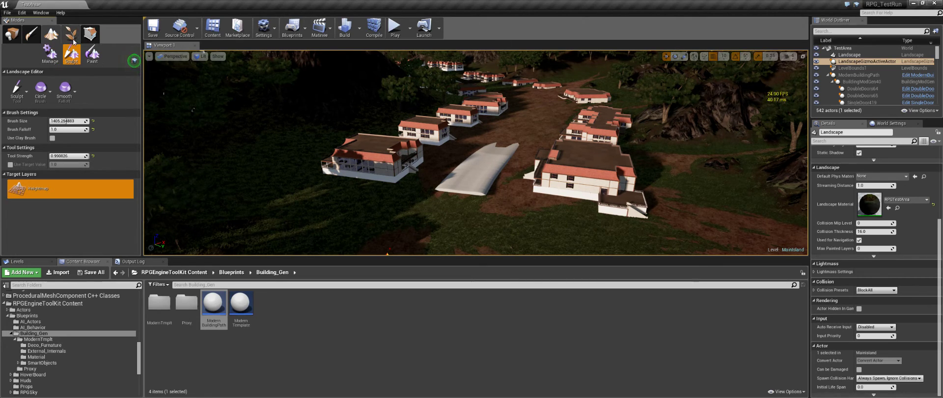
pyautogui.click(11, 40)
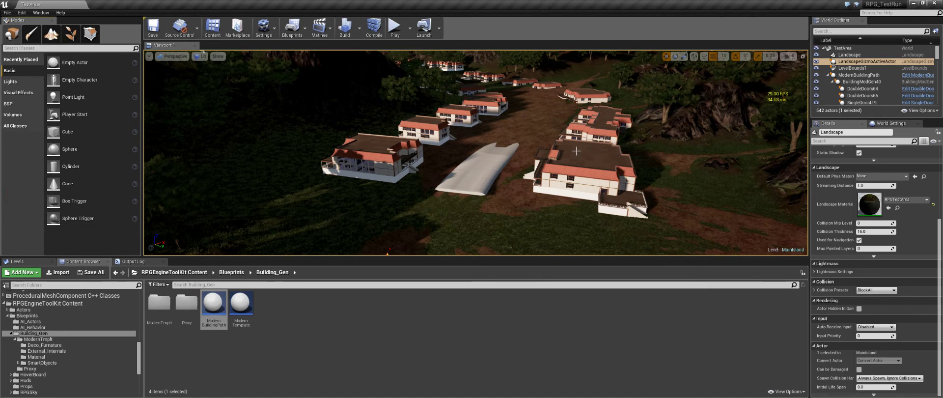
# Select the ModernBuildingPath actor again to bring back its settings.
pyautogui.moveTo(566, 140); pyautogui.dragTo(567, 155, button='right')
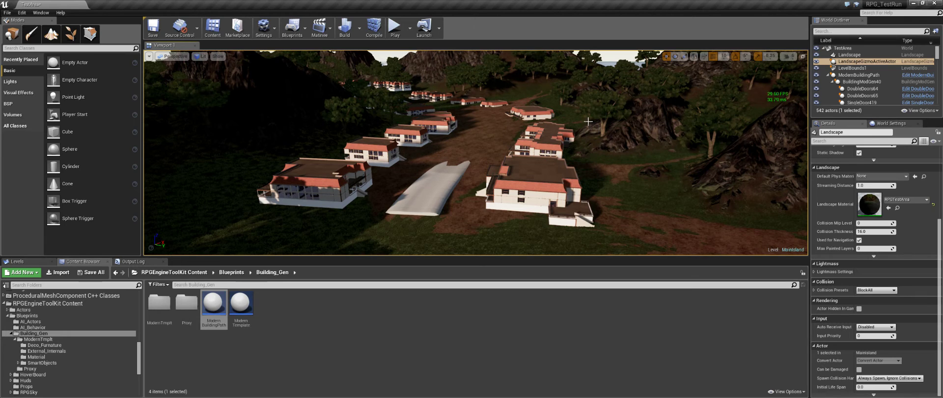
pyautogui.moveTo(466, 96); pyautogui.dragTo(466, 94, button='right')
pyautogui.moveTo(639, 207); pyautogui.dragTo(654, 217, button='right')
pyautogui.scroll(-1, 652, 215)
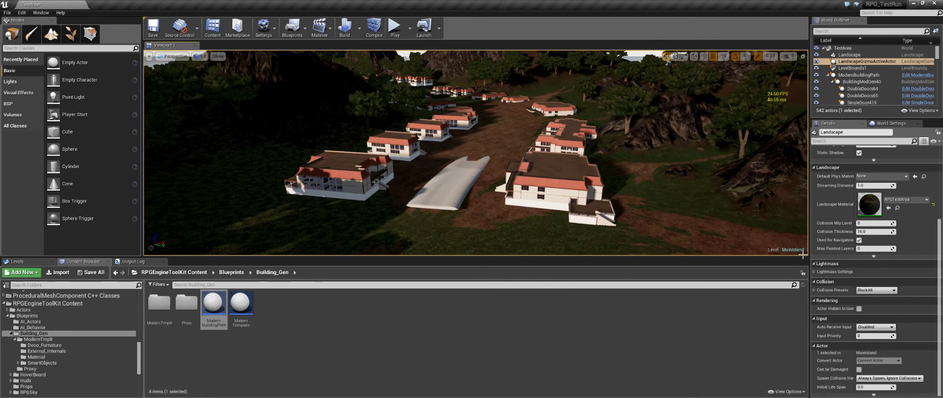
pyautogui.click(854, 76)
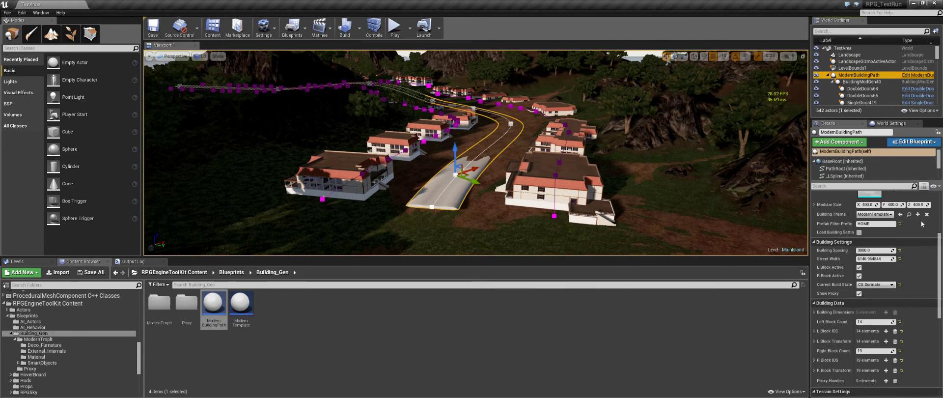
# Go through the Terr Target and the road and building terrain width and falloff settings, and update the terrain.
pyautogui.scroll(-10, 837, 250)
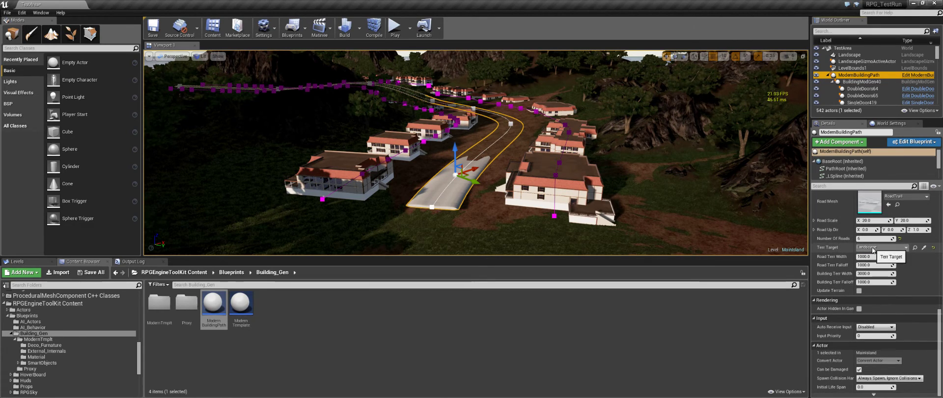
pyautogui.click(880, 247)
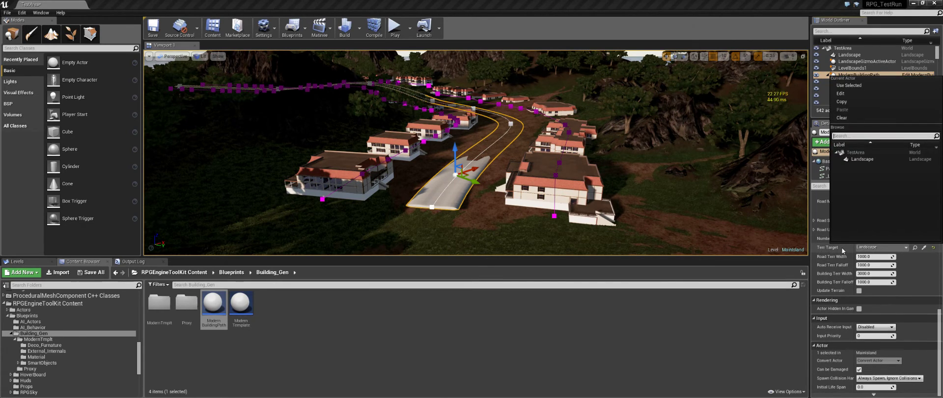
pyautogui.click(885, 247)
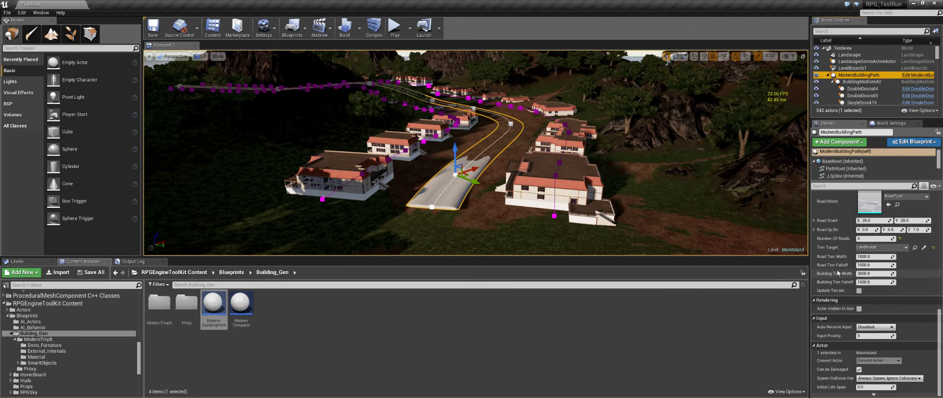
pyautogui.click(874, 257)
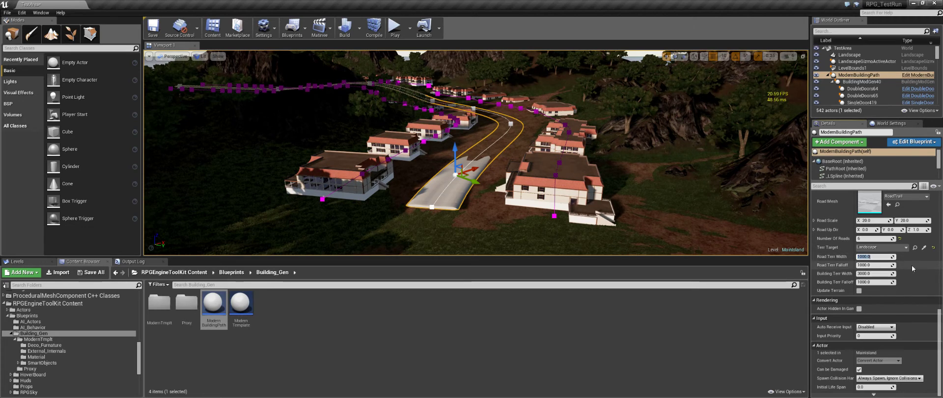
pyautogui.click(876, 264)
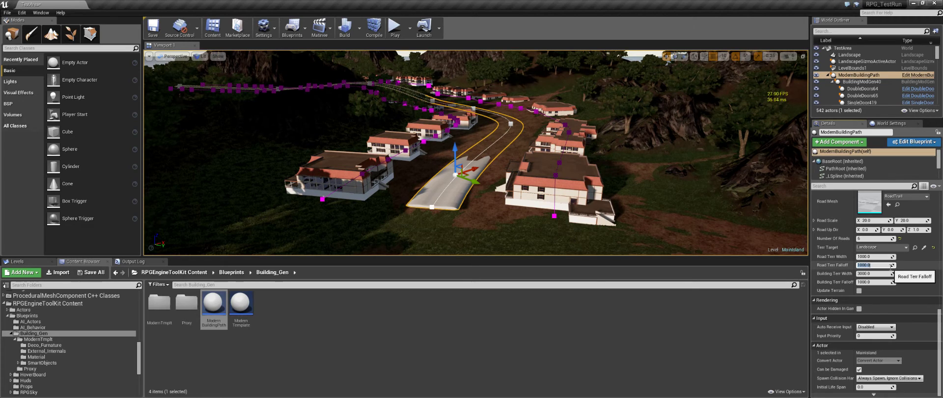
pyautogui.click(876, 274)
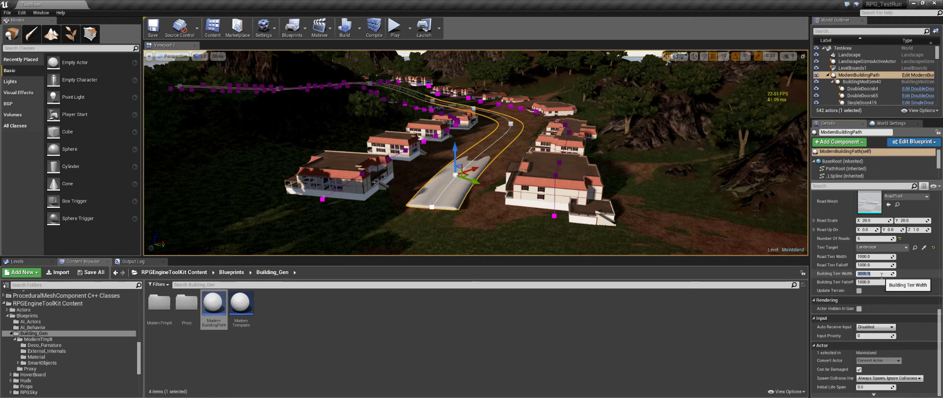
pyautogui.click(860, 291)
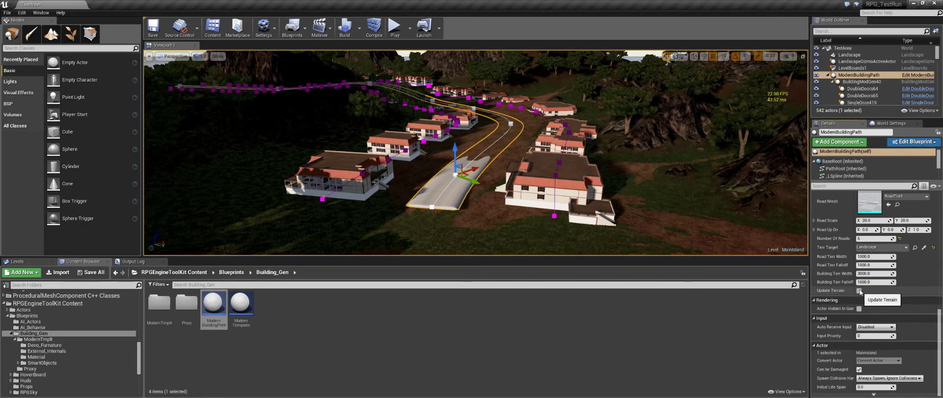
# Open the camera speed setting and examine the updated terrain along the road and beside the buildings.
pyautogui.moveTo(535, 186); pyautogui.dragTo(623, 188, button='right')
pyautogui.press('w')
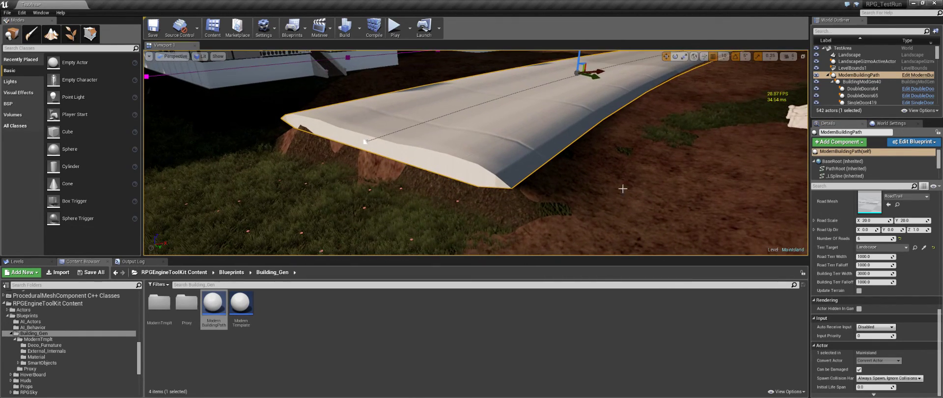
pyautogui.click(789, 56)
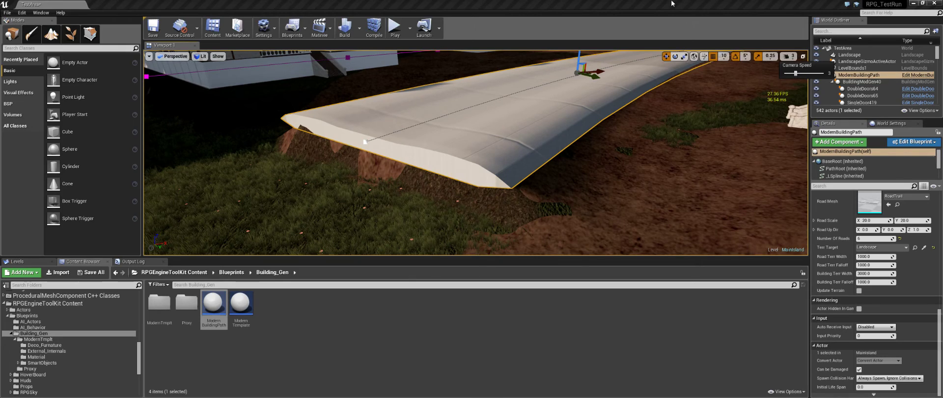
pyautogui.moveTo(594, 142); pyautogui.dragTo(540, 142, button='right')
pyautogui.press('w')
pyautogui.press('w')
pyautogui.moveTo(367, 153)
pyautogui.mouseDown(button='right')
pyautogui.moveTo(354, 155)
pyautogui.moveTo(364, 148)
pyautogui.mouseUp(button='right')
pyautogui.press('d')
pyautogui.moveTo(454, 162); pyautogui.dragTo(617, 165, button='right')
pyautogui.press('w')
pyautogui.moveTo(393, 177); pyautogui.dragTo(393, 177, button='right')
pyautogui.moveTo(476, 153); pyautogui.dragTo(484, 138, button='right')
pyautogui.moveTo(393, 177); pyautogui.dragTo(393, 177, button='right')
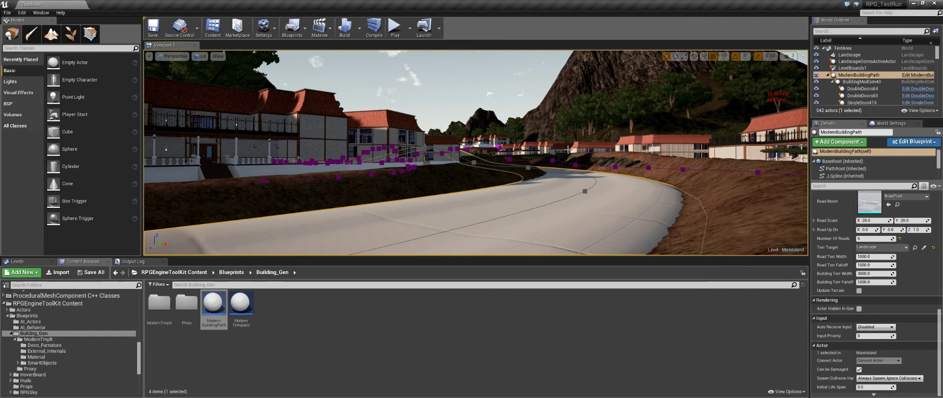
pyautogui.moveTo(600, 165); pyautogui.dragTo(363, 186, button='right')
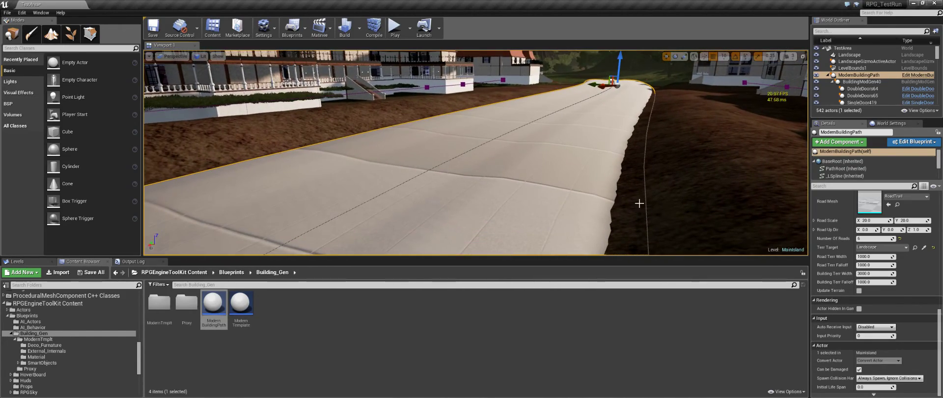
# Set the Road Terr Width and Road Terr Falloff to 2000, and check the embankments along the road.
pyautogui.click(871, 265)
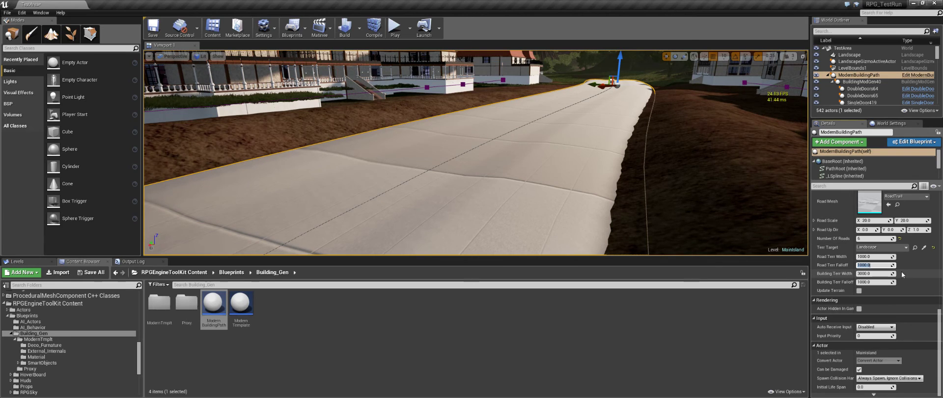
pyautogui.click(869, 256)
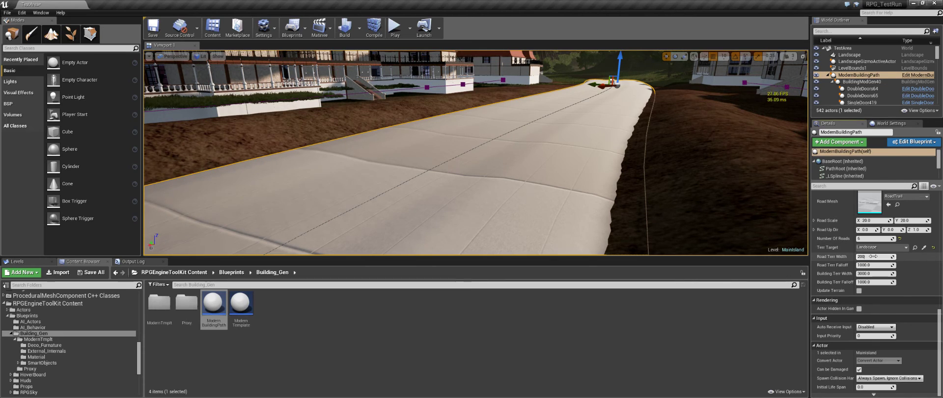
pyautogui.press('Return')
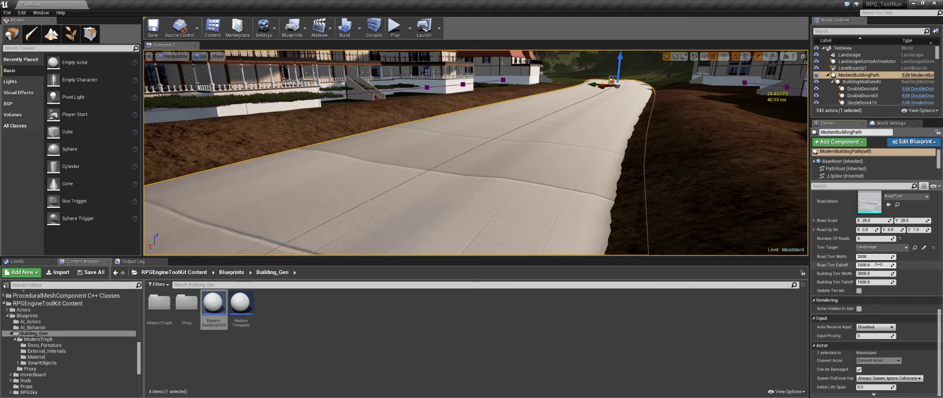
pyautogui.click(879, 265)
pyautogui.write('20002')
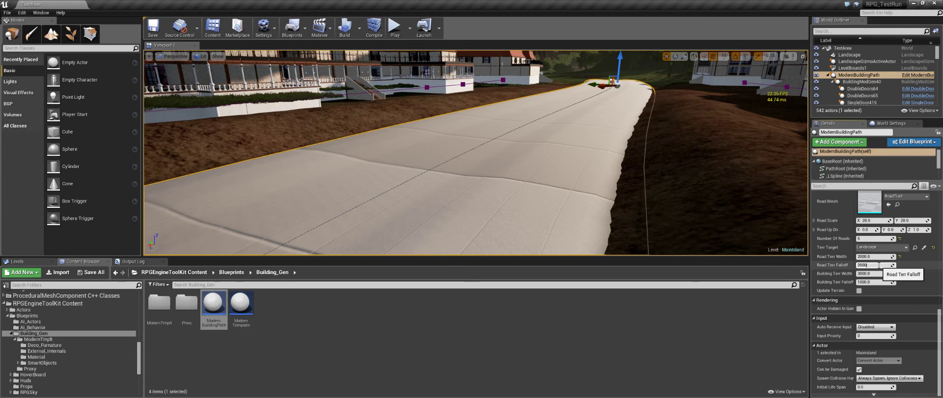
pyautogui.press('Return')
pyautogui.moveTo(423, 157)
pyautogui.mouseDown(button='right')
pyautogui.moveTo(236, 164)
pyautogui.moveTo(423, 165)
pyautogui.mouseUp(button='right')
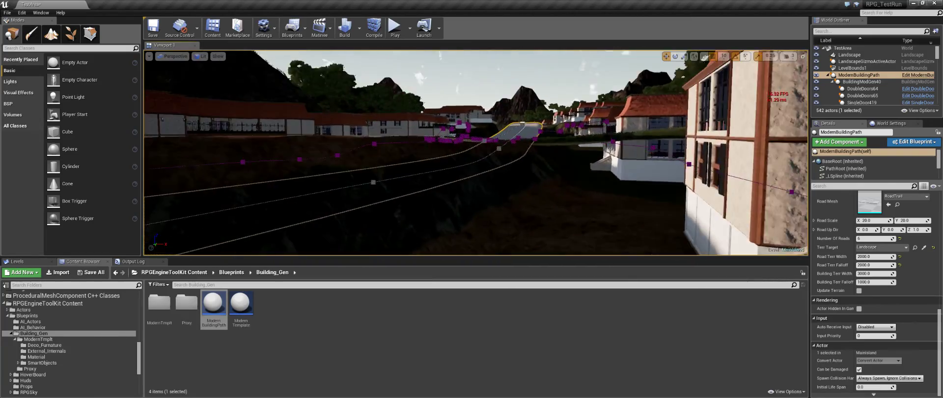
pyautogui.moveTo(476, 153); pyautogui.dragTo(558, 181, button='right')
pyautogui.moveTo(404, 148)
pyautogui.mouseDown(button='right')
pyautogui.moveTo(392, 147)
pyautogui.moveTo(404, 148)
pyautogui.mouseUp(button='right')
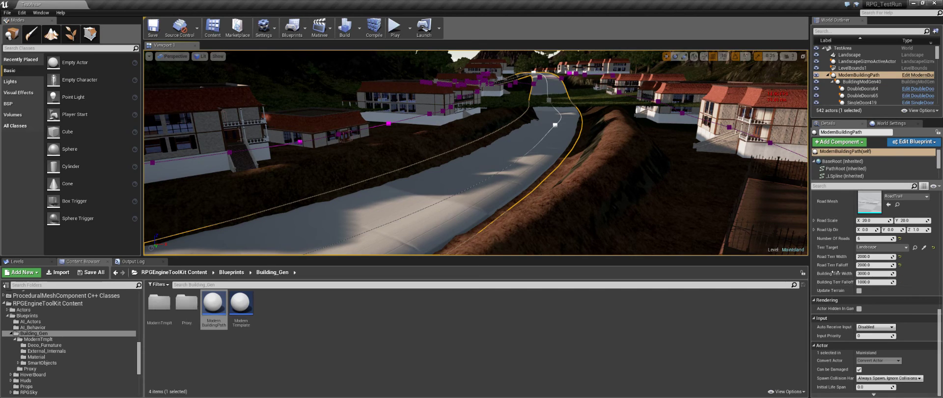
# Try 5000 for the Road Terr Falloff, update the terrain, and check the ground beneath the buildings.
pyautogui.click(892, 265)
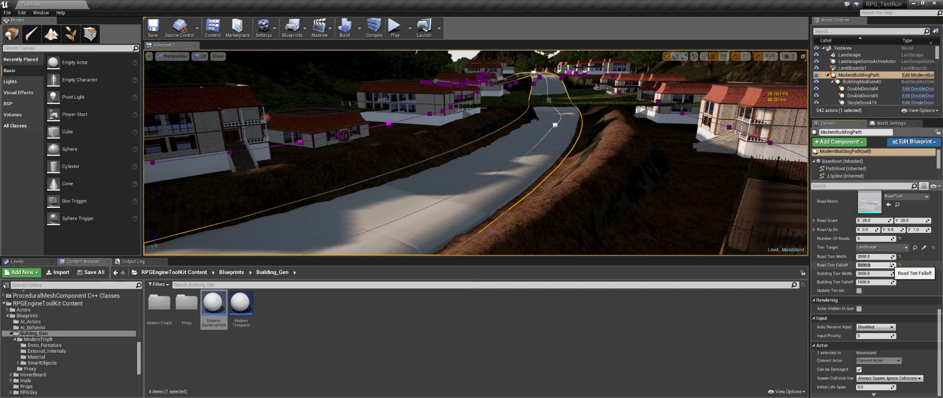
pyautogui.write('5000')
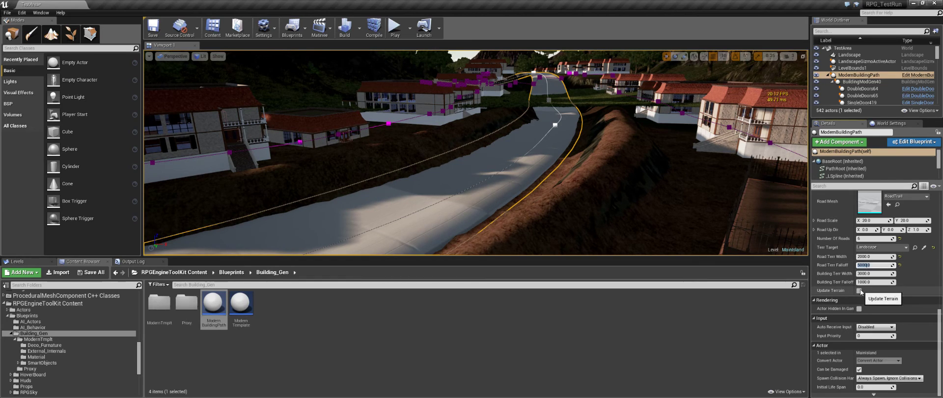
pyautogui.press('Return')
pyautogui.click(860, 291)
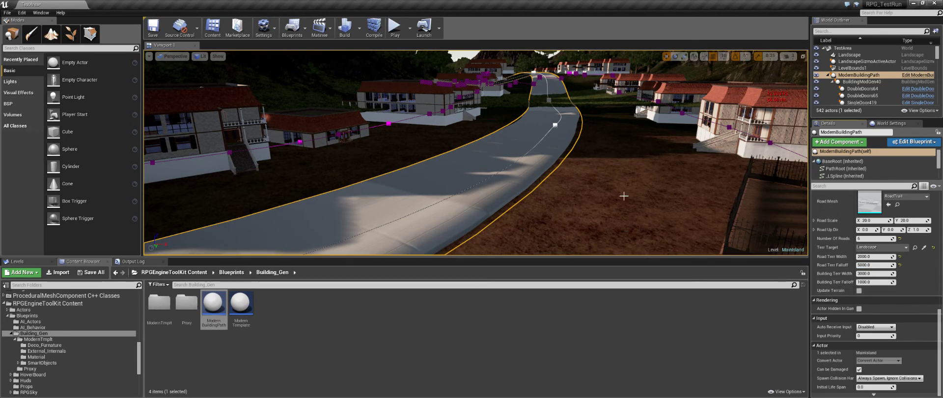
pyautogui.moveTo(628, 186); pyautogui.dragTo(385, 197, button='right')
pyautogui.press('w')
pyautogui.moveTo(477, 180); pyautogui.dragTo(579, 212, button='right')
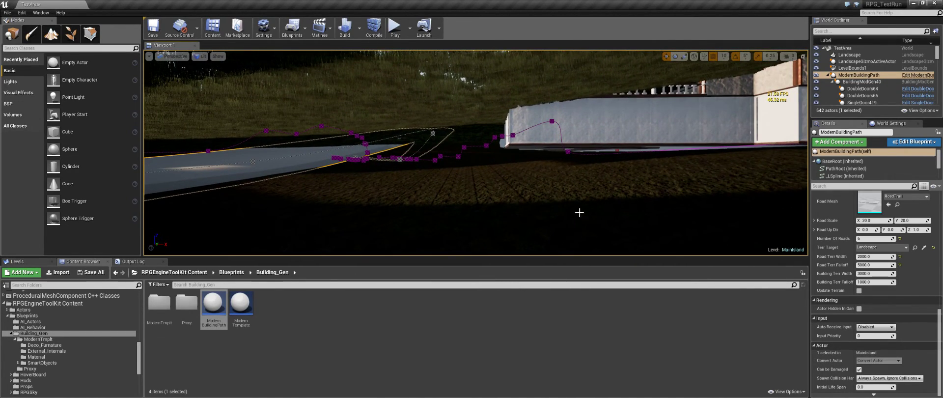
# Try 3000 and 2000 for the Road Terr Falloff, updating the terrain for each value.
pyautogui.click(865, 265)
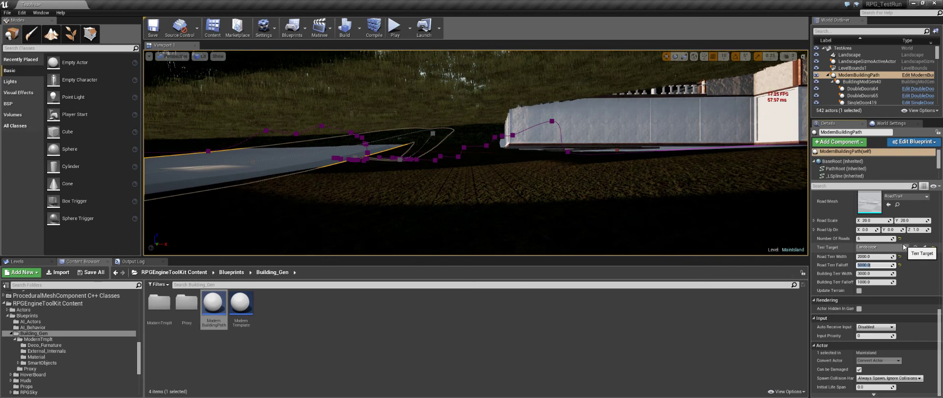
pyautogui.write('3')
pyautogui.click(860, 291)
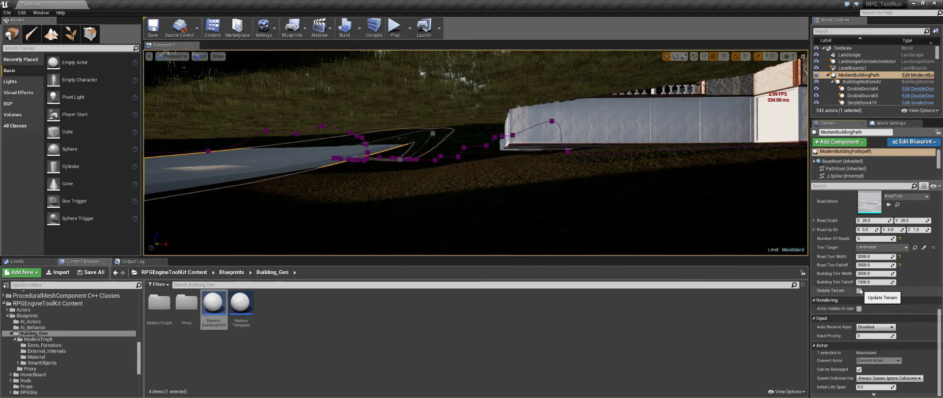
pyautogui.click(872, 266)
pyautogui.write('2000')
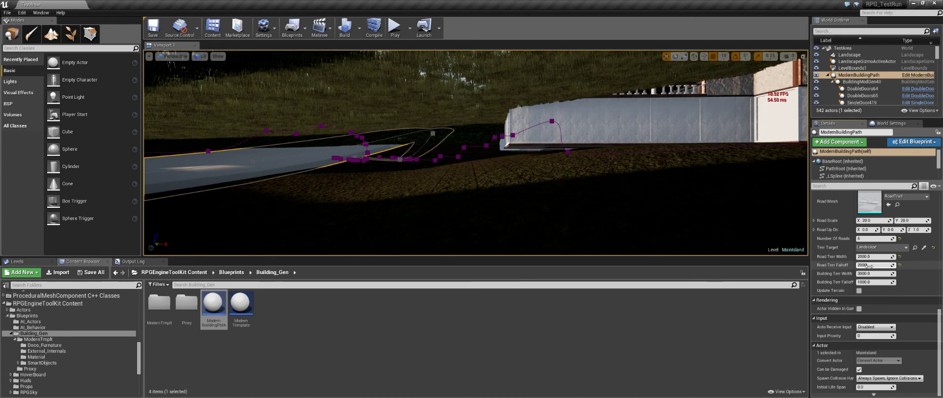
pyautogui.click(859, 291)
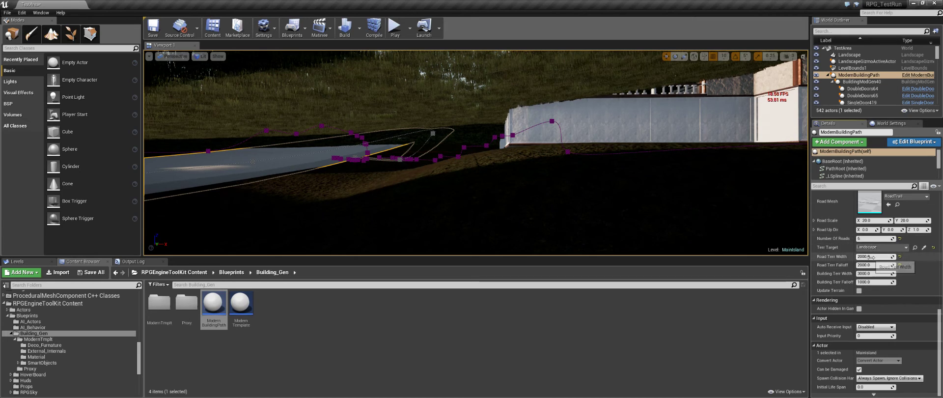
# Set the Road Terr Falloff to 1500 and update the terrain.
pyautogui.click(864, 264)
pyautogui.write('1500')
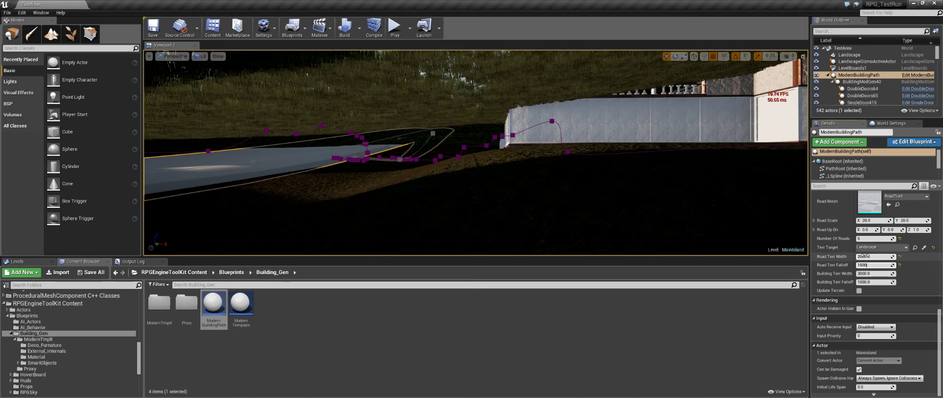
pyautogui.press('Return')
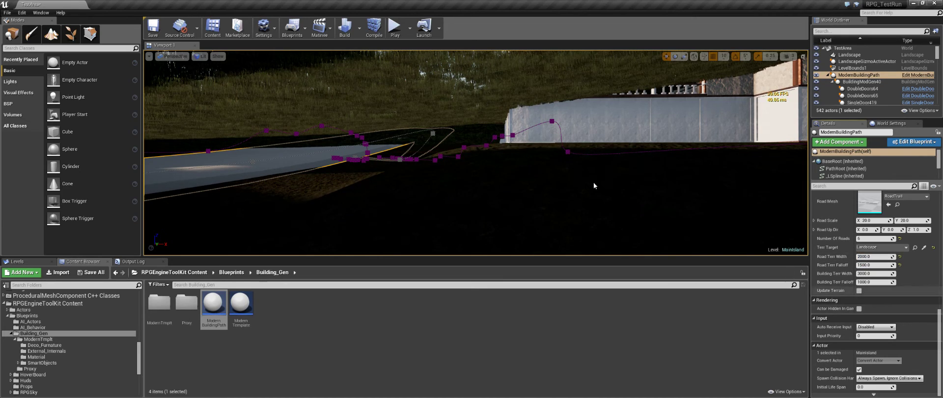
# Examine the terrain around the building foundations and along the whole road.
pyautogui.moveTo(483, 154); pyautogui.dragTo(501, 140, button='middle')
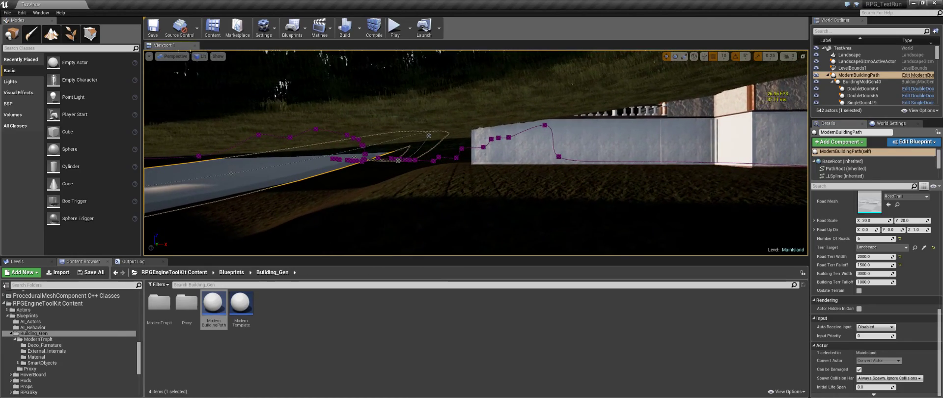
pyautogui.press('w')
pyautogui.moveTo(483, 155); pyautogui.dragTo(497, 174, button='right')
pyautogui.press('s')
pyautogui.press('d')
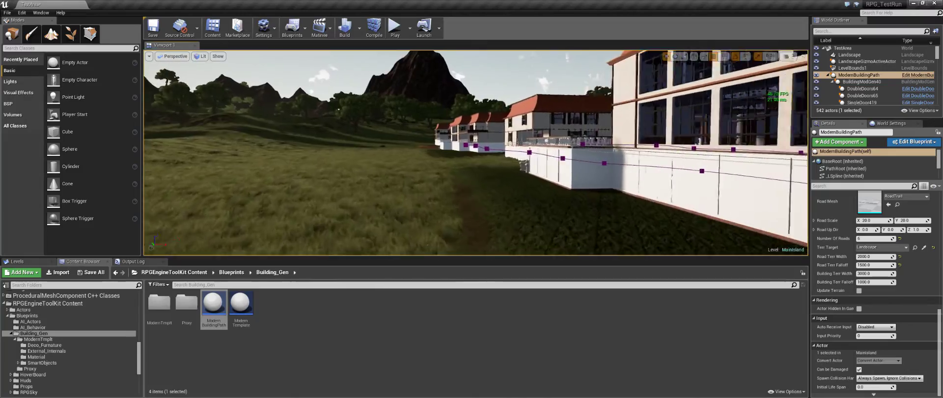
pyautogui.press('w')
pyautogui.moveTo(475, 153); pyautogui.dragTo(298, 158, button='right')
pyautogui.press('s')
pyautogui.press('w')
pyautogui.press('w')
pyautogui.press('w')
pyautogui.moveTo(378, 156); pyautogui.dragTo(386, 155, button='right')
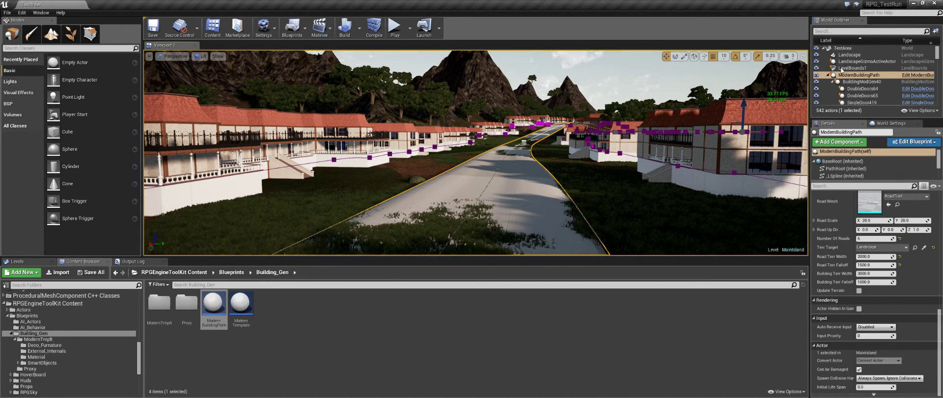
# Select the RPG_SkyBP sky instead of the building path, and view the street full screen before restoring the editor layout.
pyautogui.click(648, 105)
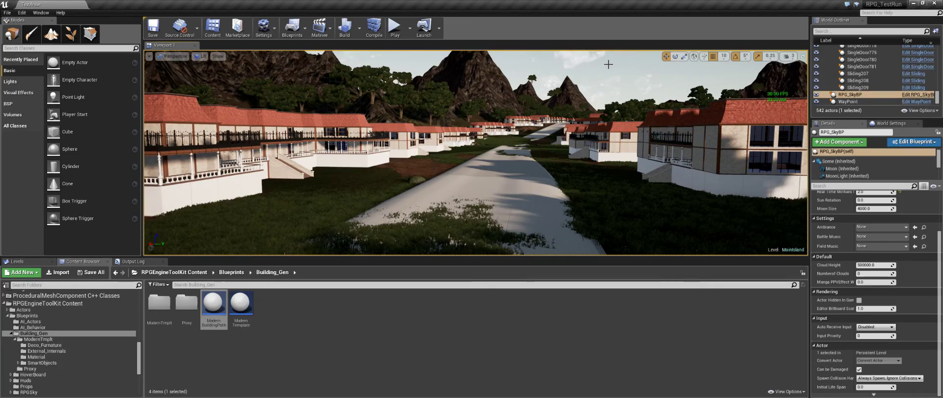
pyautogui.press('F11')
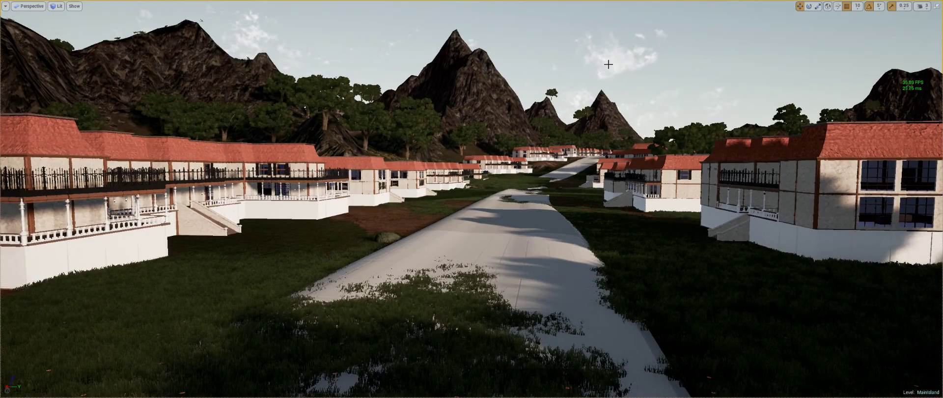
pyautogui.moveTo(585, 216); pyautogui.dragTo(586, 68, button='right')
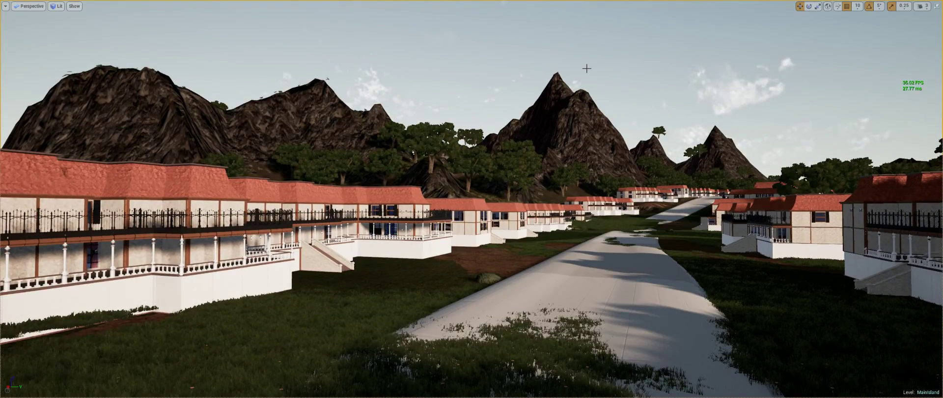
pyautogui.press('F11')
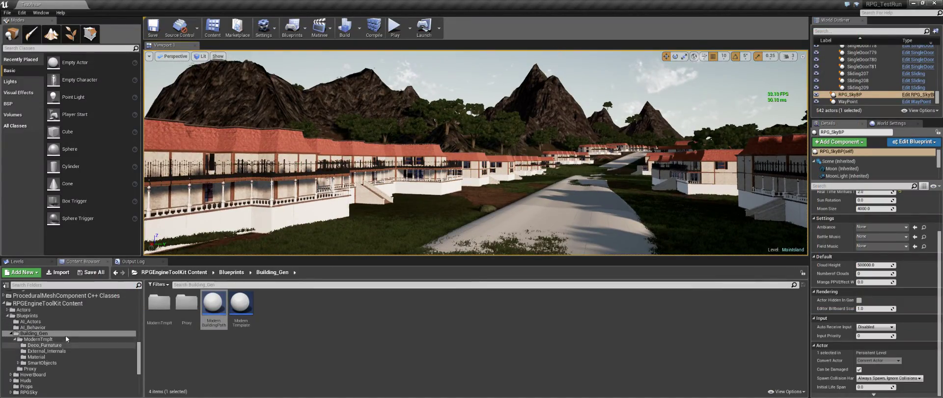
# Browse the 12CatBlack foliage folders and open FoliageSpawnerData under AutoTerrainTexturer Content.
pyautogui.scroll(6, 37, 314)
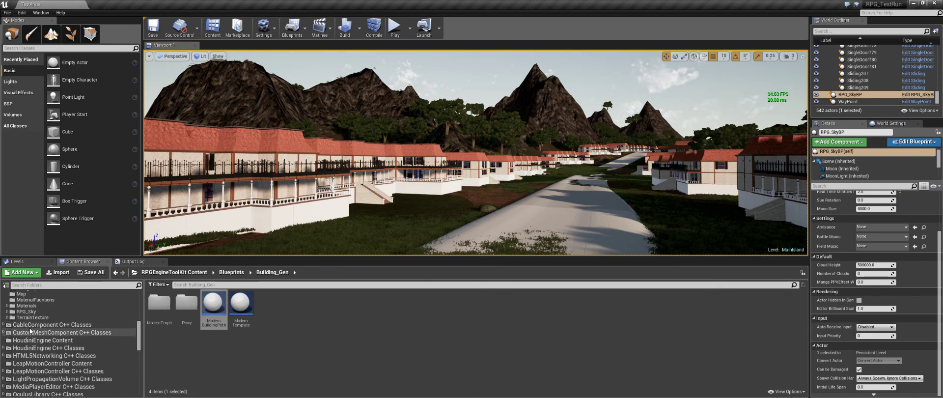
pyautogui.scroll(4, 31, 332)
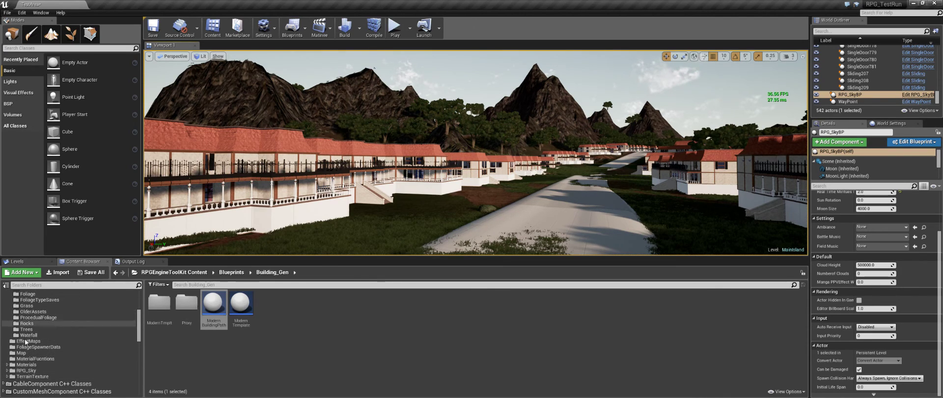
pyautogui.scroll(3, 25, 341)
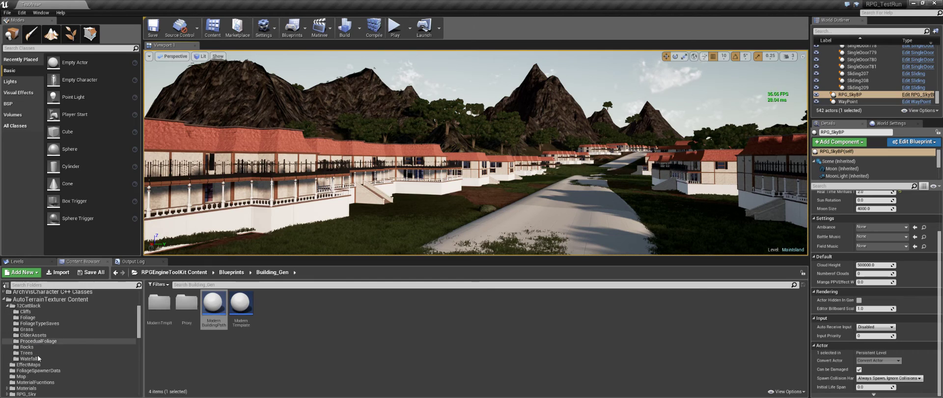
pyautogui.click(43, 329)
pyautogui.click(42, 341)
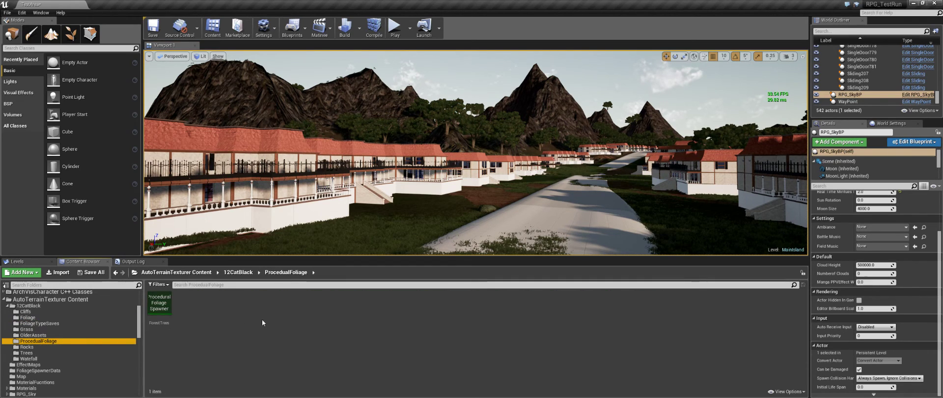
pyautogui.click(49, 336)
pyautogui.click(51, 330)
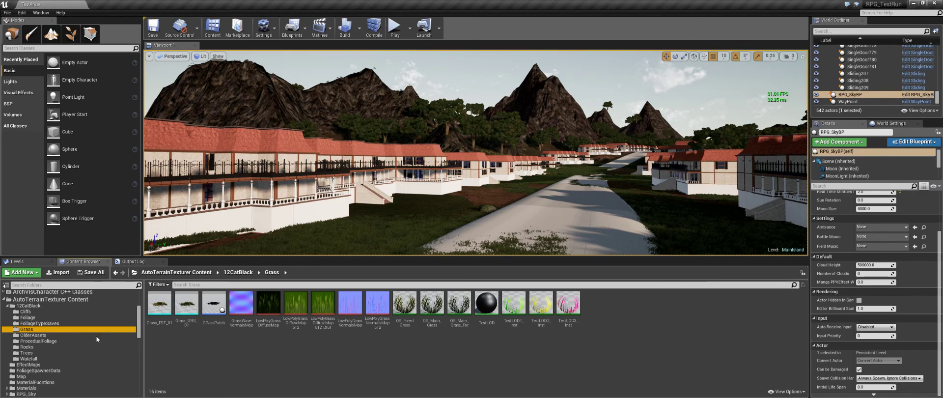
pyautogui.click(45, 324)
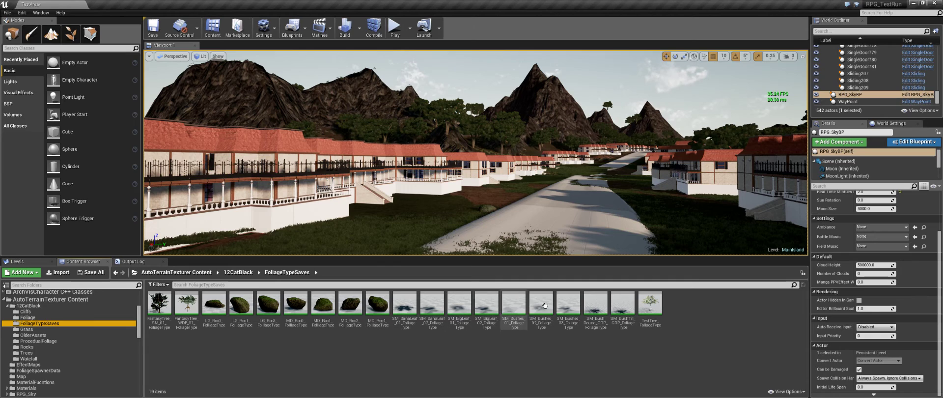
pyautogui.click(51, 341)
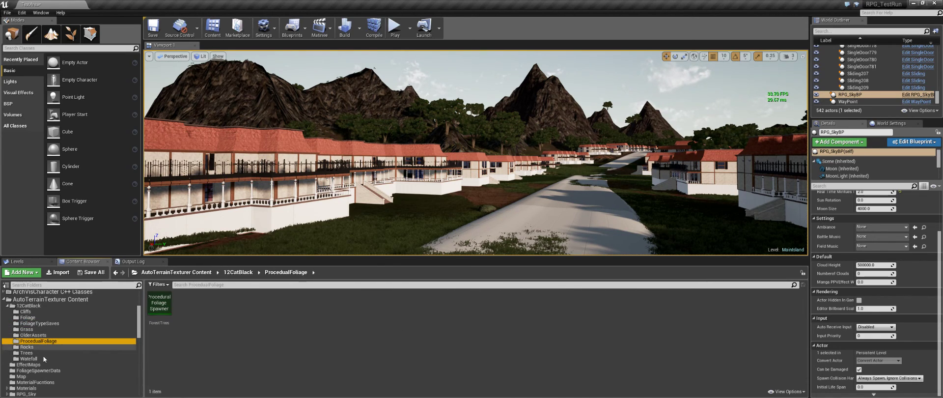
pyautogui.click(40, 371)
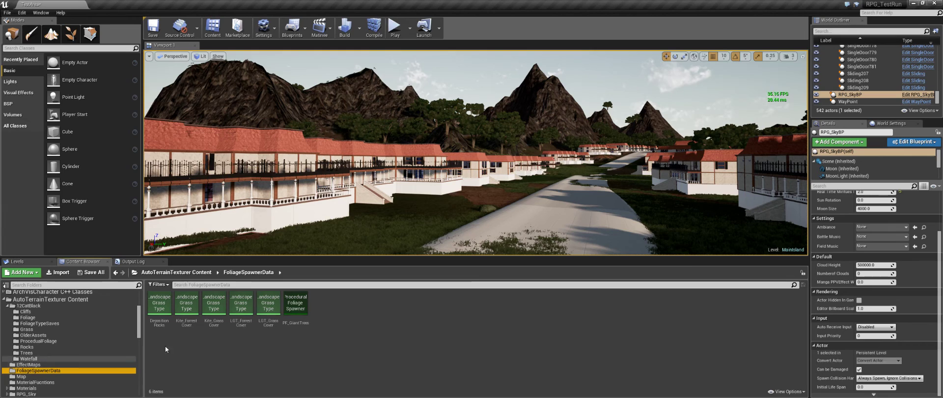
# Set the Grass Density of the first grass variety in LGT_GrassCover to 20.
pyautogui.doubleClick(270, 302)
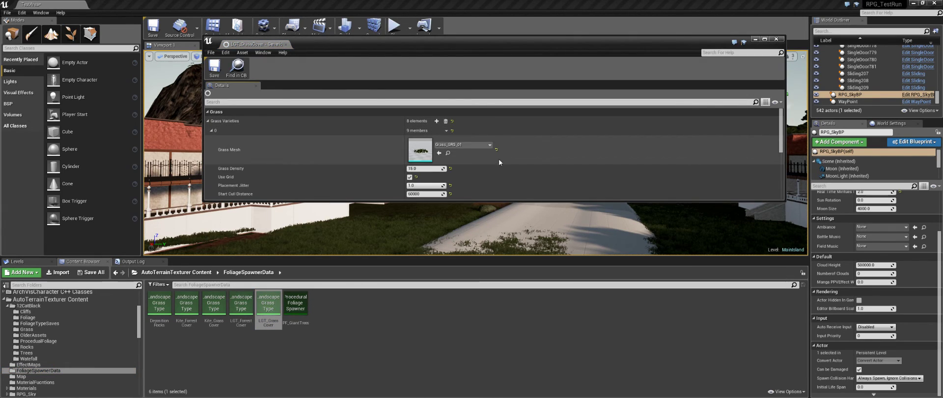
pyautogui.click(426, 169)
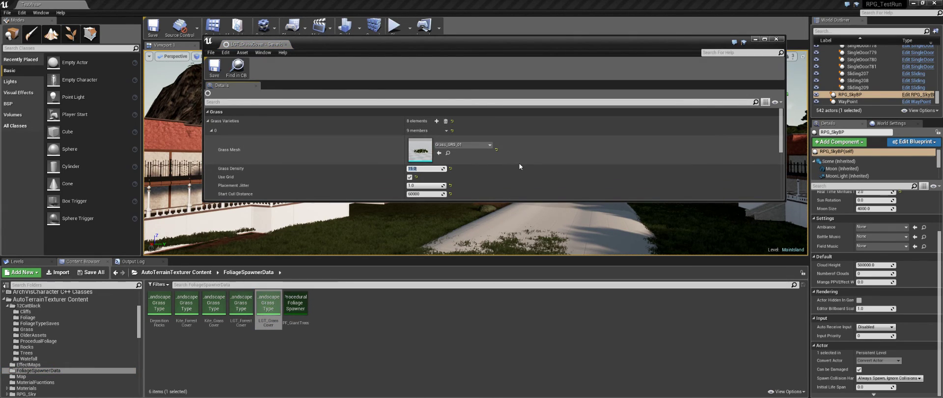
pyautogui.write('200')
pyautogui.press('Return')
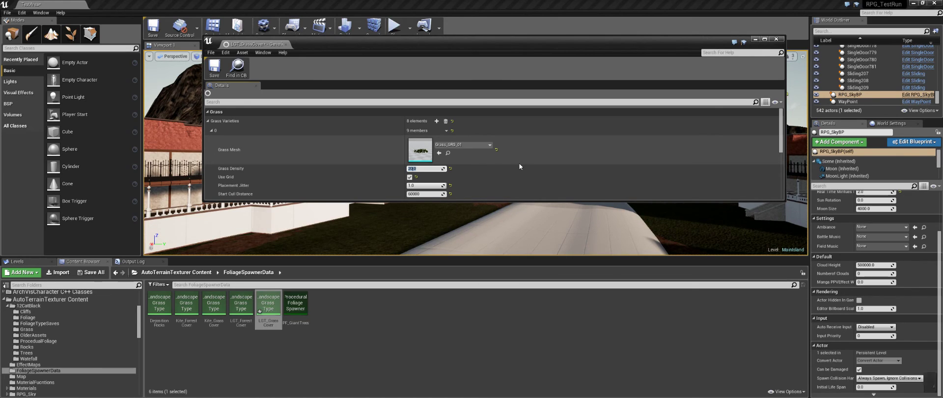
# Set the Grass Density of the first grass variety in LGT_ForestCover to 11 and close the asset editor.
pyautogui.doubleClick(241, 308)
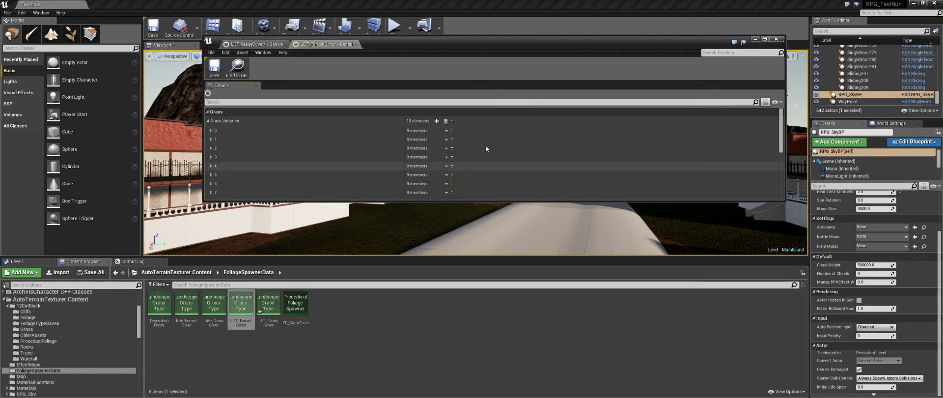
pyautogui.click(210, 130)
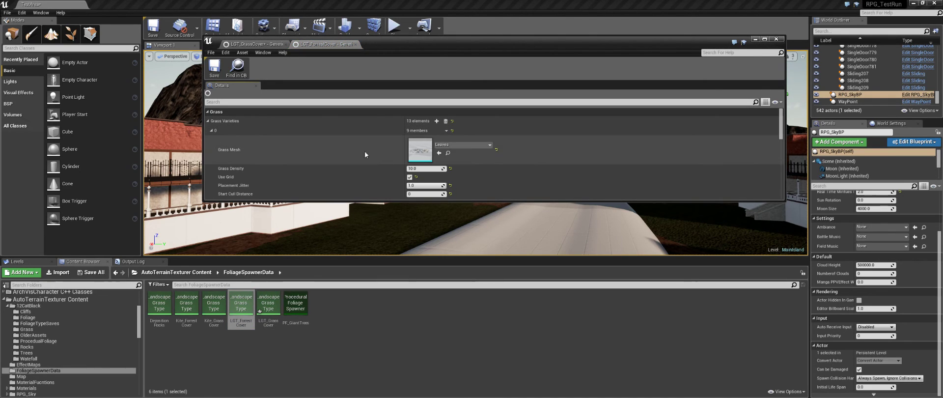
pyautogui.click(415, 169)
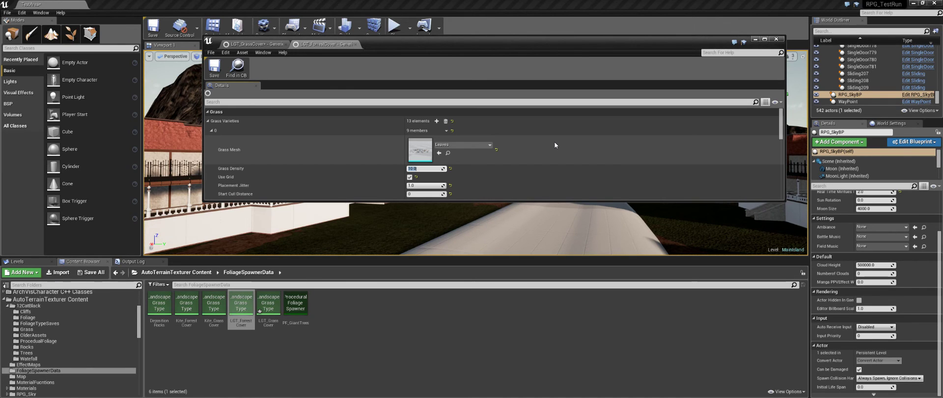
pyautogui.write('11')
pyautogui.press('Return')
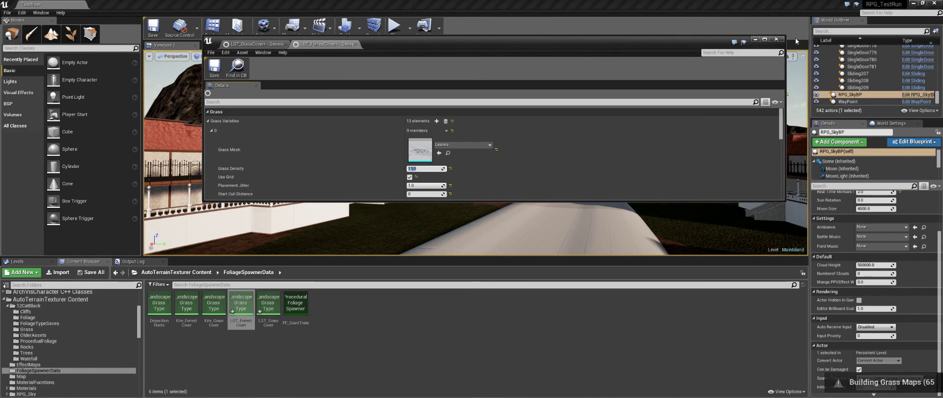
pyautogui.click(776, 39)
# Examine the grass along the road and around the buildings full screen, and restore the editor layout.
pyautogui.moveTo(570, 174); pyautogui.dragTo(668, 209, button='right')
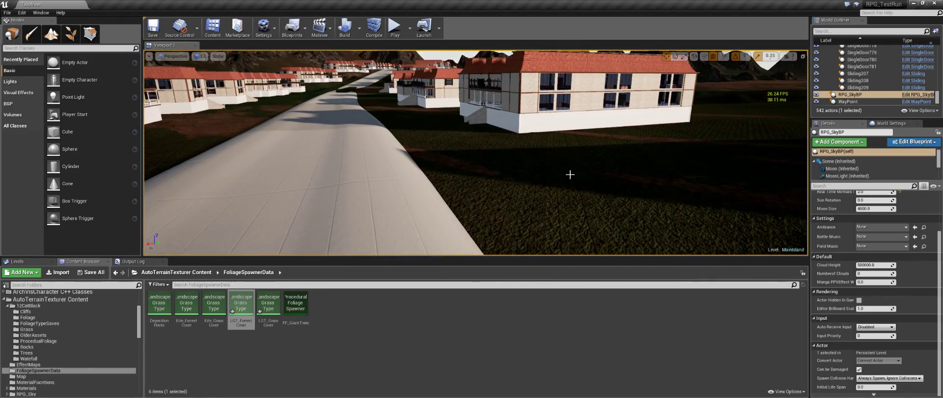
pyautogui.press('F11')
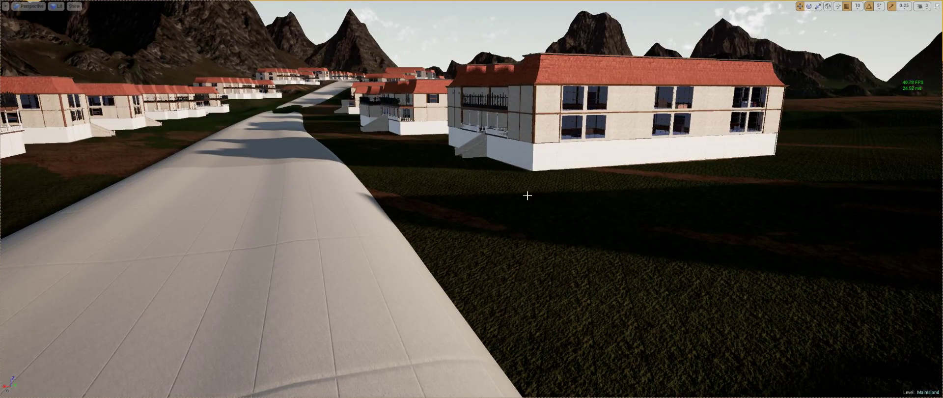
pyautogui.moveTo(527, 196)
pyautogui.mouseDown(button='right')
pyautogui.moveTo(520, 211)
pyautogui.moveTo(511, 202)
pyautogui.moveTo(536, 204)
pyautogui.moveTo(525, 207)
pyautogui.mouseUp(button='right')
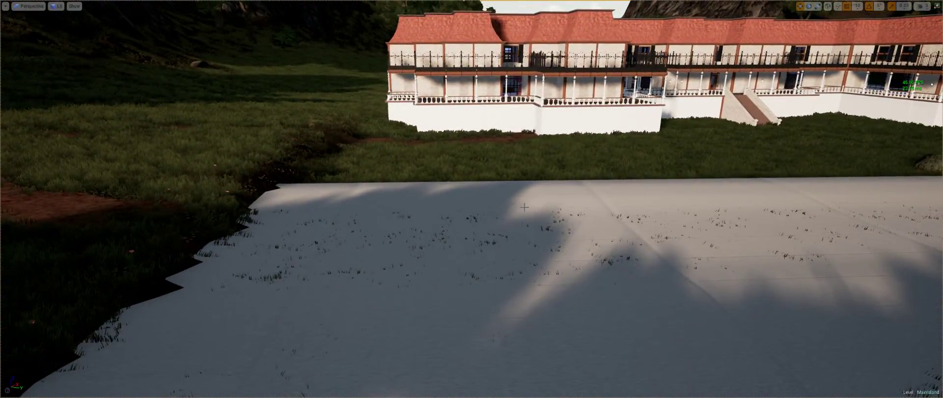
pyautogui.press('F11')
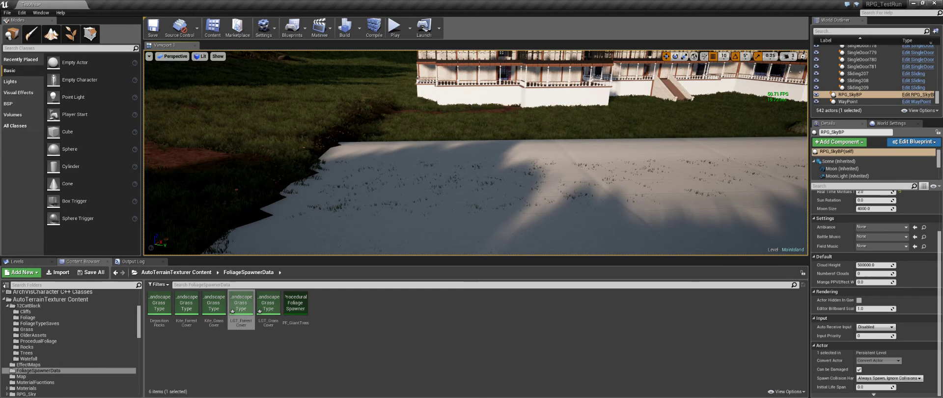
# Select the ModernBuildingPath actor and frame it so the road and the row of buildings are in view.
pyautogui.click(718, 87)
pyautogui.scroll(8, 891, 72)
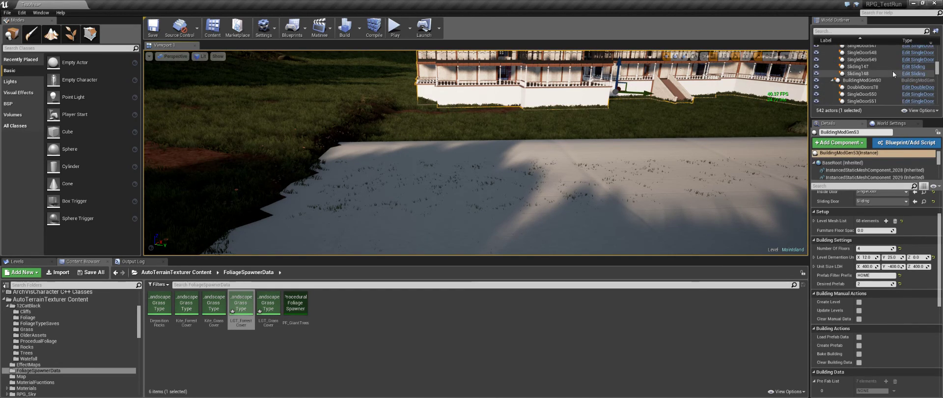
pyautogui.scroll(4, 893, 72)
pyautogui.moveTo(939, 67); pyautogui.dragTo(940, 54)
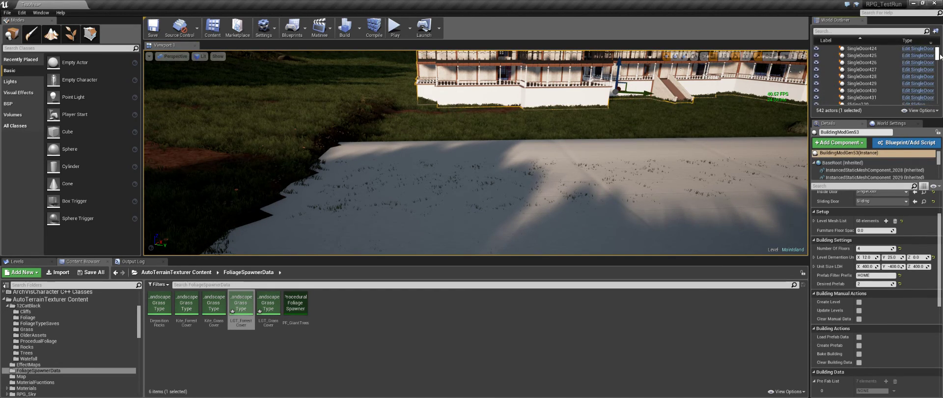
pyautogui.scroll(10, 940, 56)
pyautogui.click(859, 76)
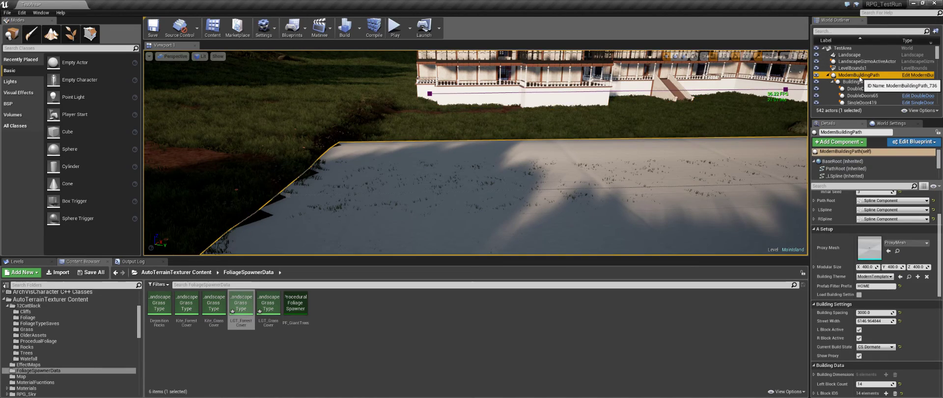
pyautogui.press('f')
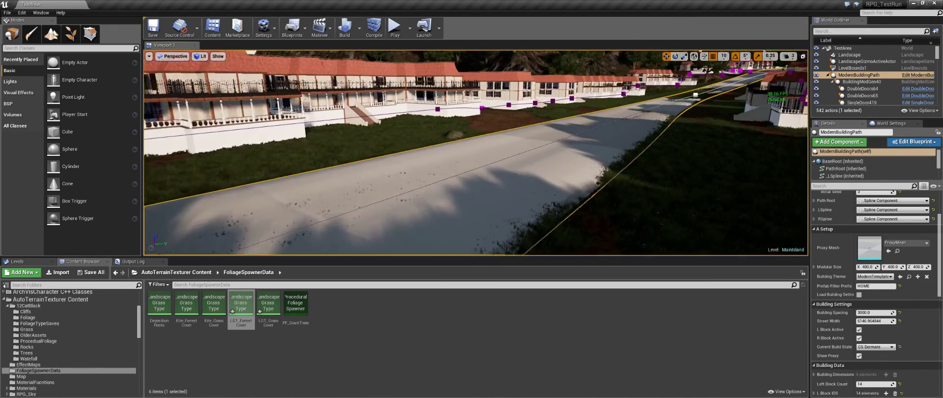
pyautogui.moveTo(475, 152); pyautogui.dragTo(476, 168, button='right')
pyautogui.moveTo(618, 127); pyautogui.dragTo(564, 127, button='right')
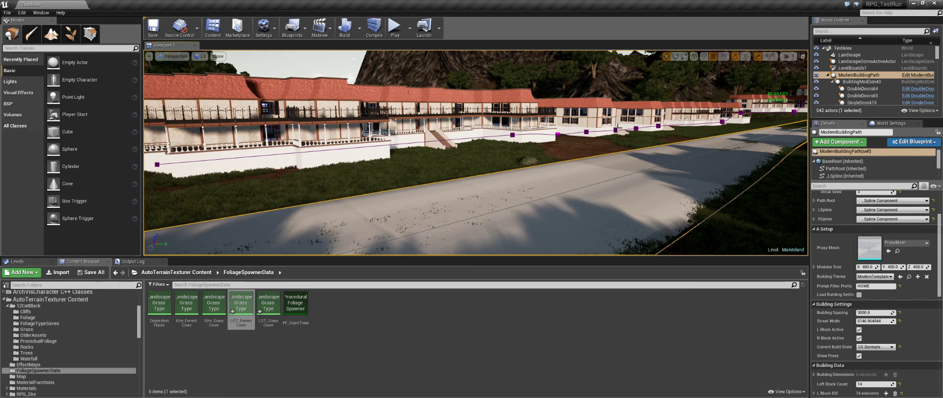
# Open the path's RoadTrail road mesh, replace its WorldGridMaterial with TrailMat, and close the mesh editor.
pyautogui.scroll(-10, 833, 242)
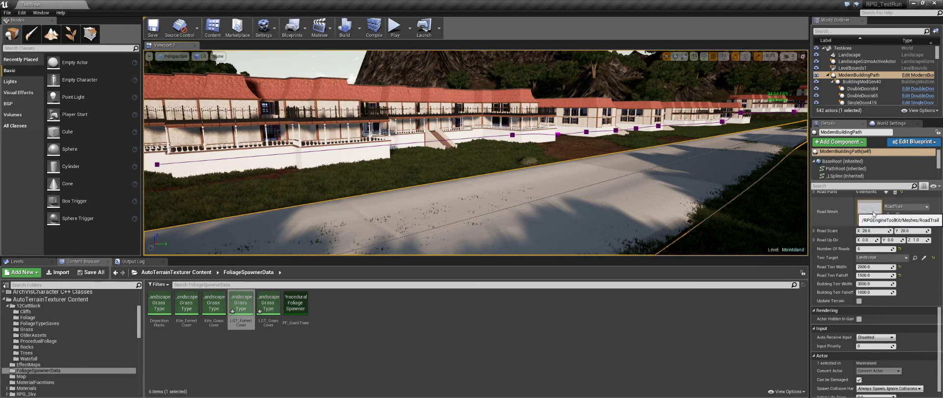
pyautogui.doubleClick(876, 219)
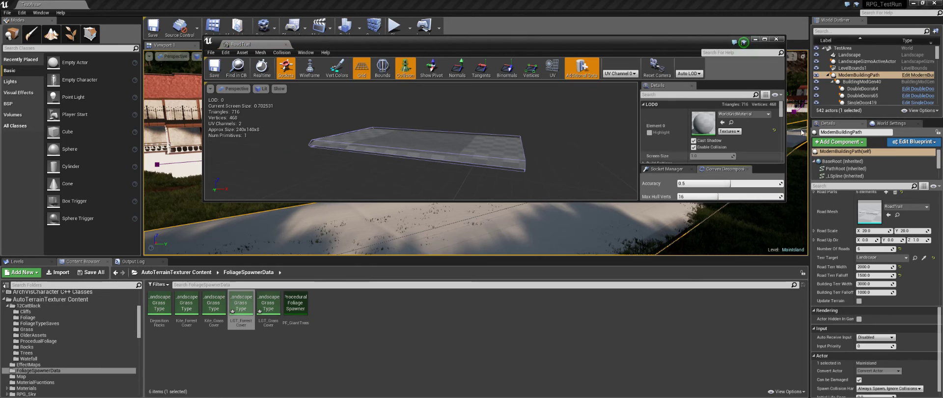
pyautogui.click(738, 116)
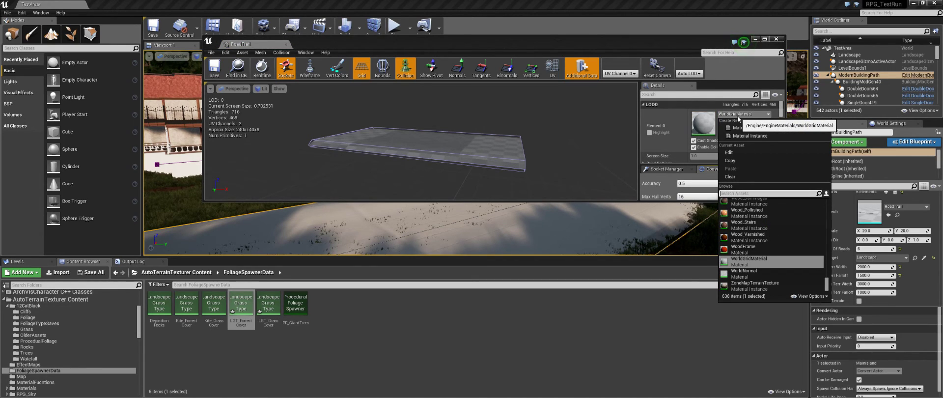
pyautogui.write('terr')
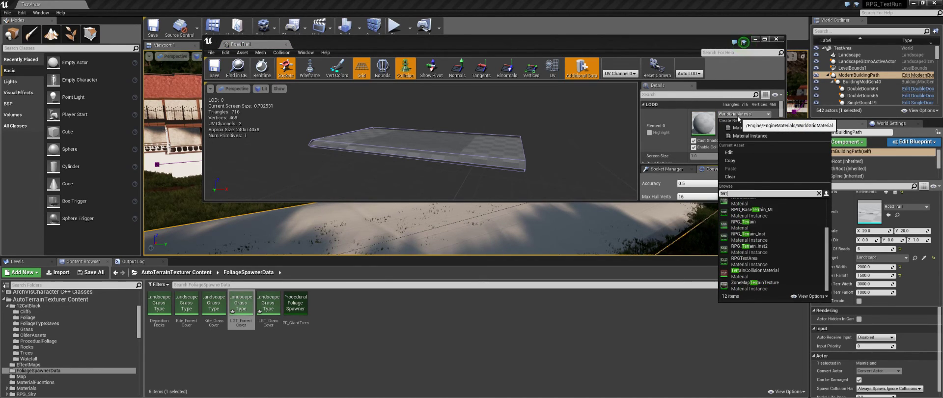
pyautogui.write('==')
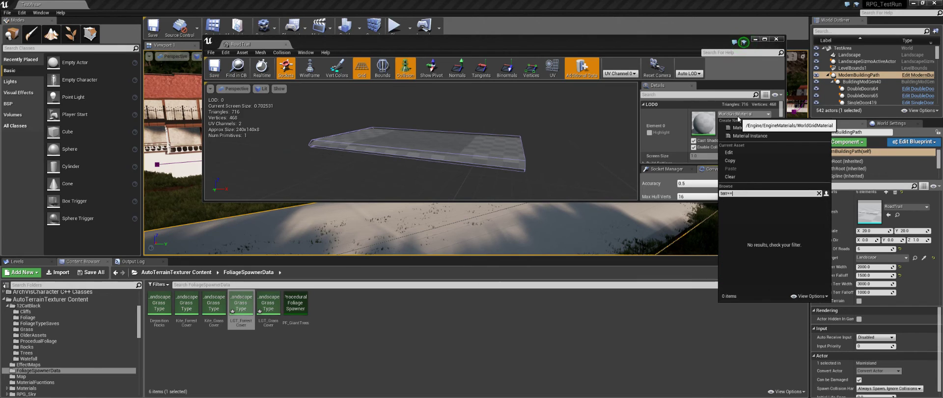
pyautogui.press('BackSpace')
pyautogui.press('BackSpace')
pyautogui.press('BackSpace')
pyautogui.write('trai')
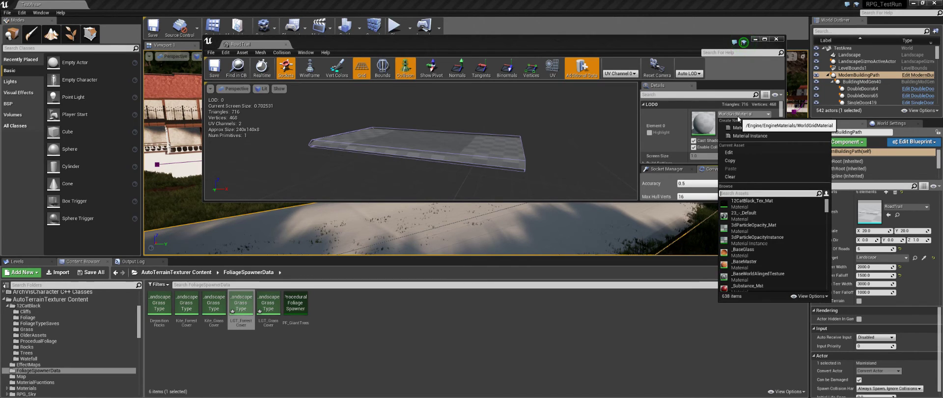
pyautogui.write('l')
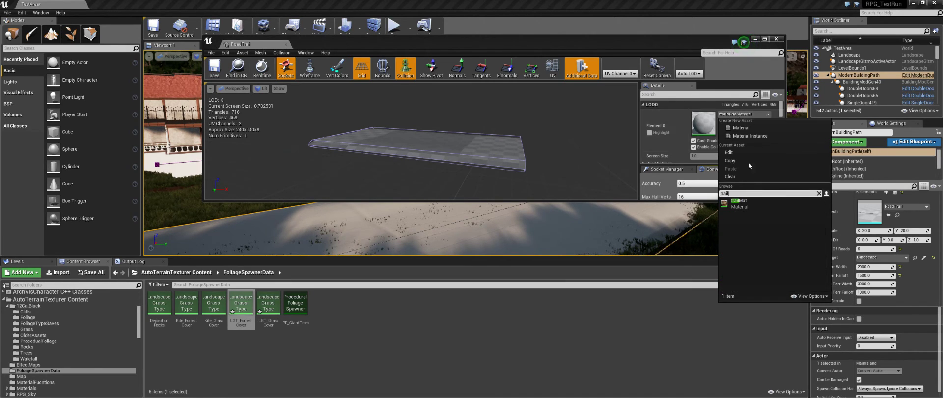
pyautogui.click(743, 205)
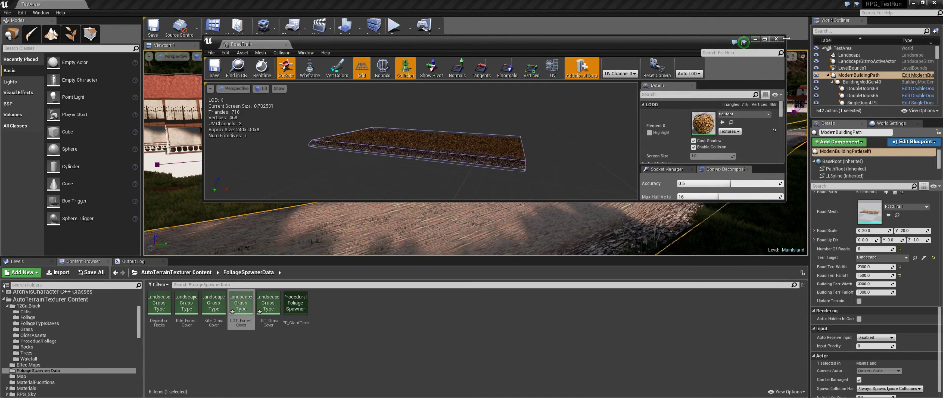
pyautogui.click(777, 40)
# Try 10 for the building path's Number Of Roads, and settle on 20.
pyautogui.moveTo(619, 182); pyautogui.dragTo(631, 179, button='right')
pyautogui.moveTo(463, 161); pyautogui.dragTo(461, 161, button='right')
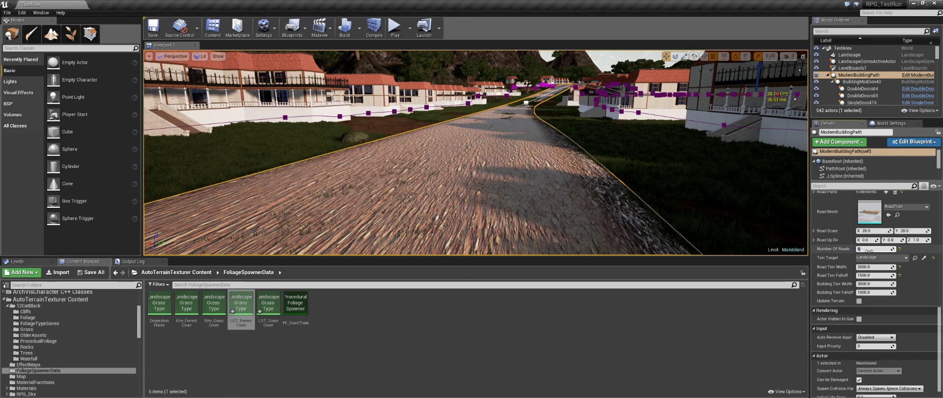
pyautogui.write('10')
pyautogui.press('Return')
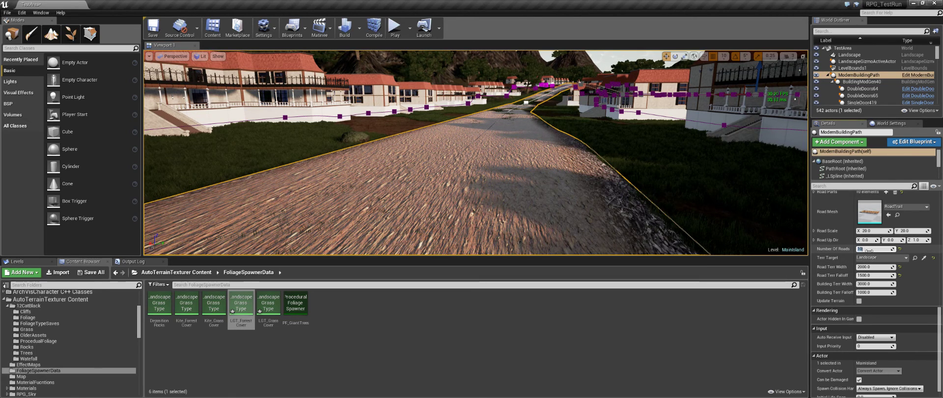
pyautogui.write('20')
pyautogui.press('Return')
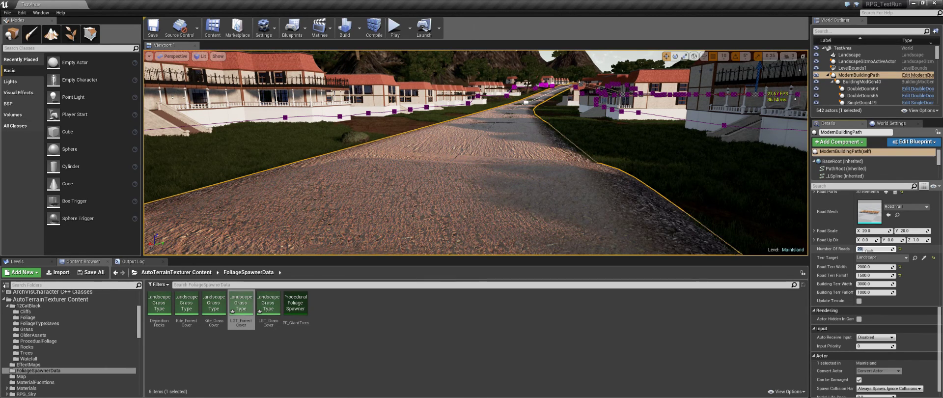
# Try 15 for the building path's Number Of Roads, and settle on 12.
pyautogui.write('15')
pyautogui.press('Return')
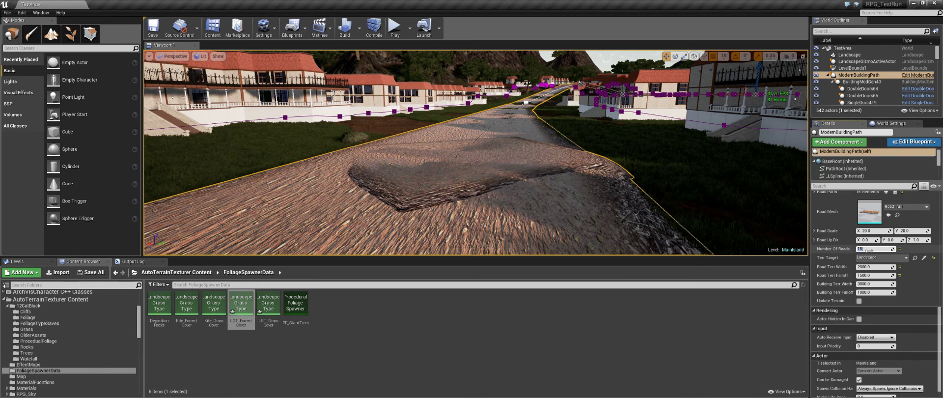
pyautogui.press('Return')
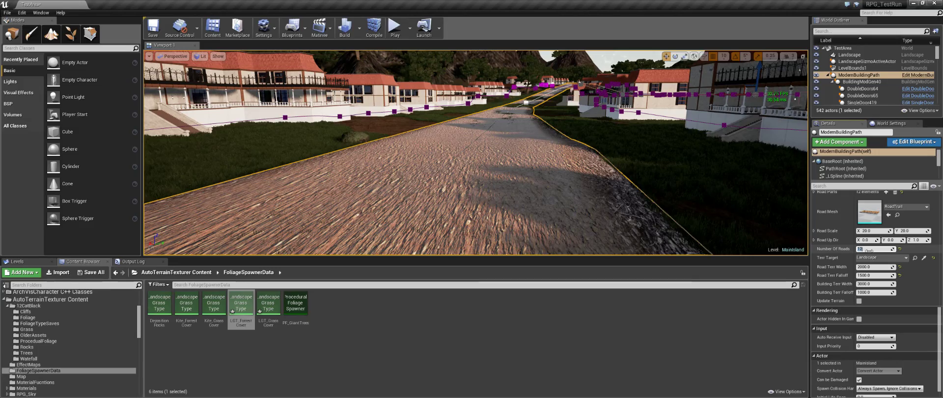
# Add a spline point to the road where grass covers the surface, and move it to reshape that stretch.
pyautogui.moveTo(637, 189); pyautogui.dragTo(565, 199, button='right')
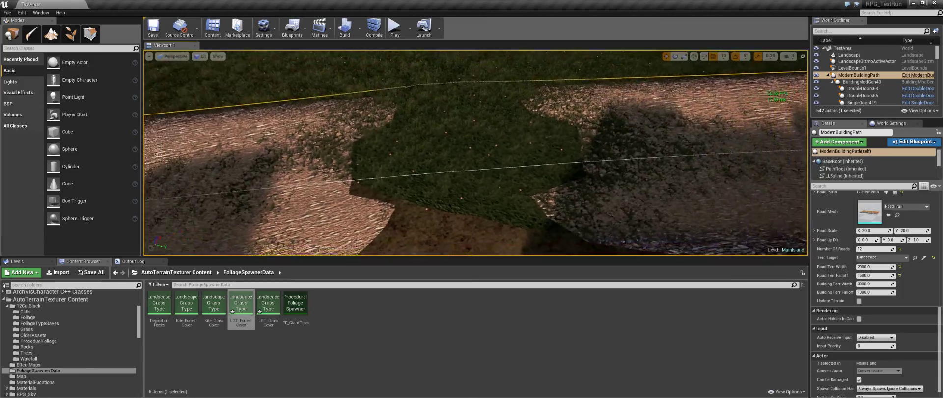
pyautogui.moveTo(476, 153); pyautogui.dragTo(584, 172, button='right')
pyautogui.moveTo(536, 153); pyautogui.dragTo(529, 173, button='right')
pyautogui.rightClick(495, 185)
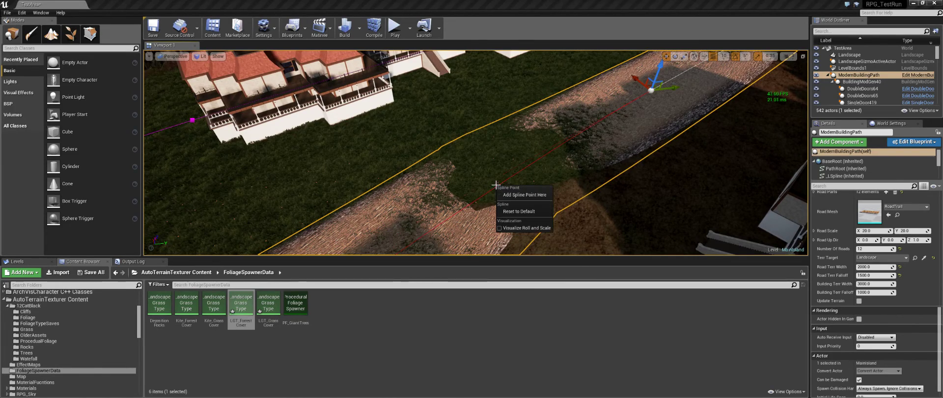
pyautogui.click(515, 195)
pyautogui.moveTo(499, 171); pyautogui.dragTo(513, 205)
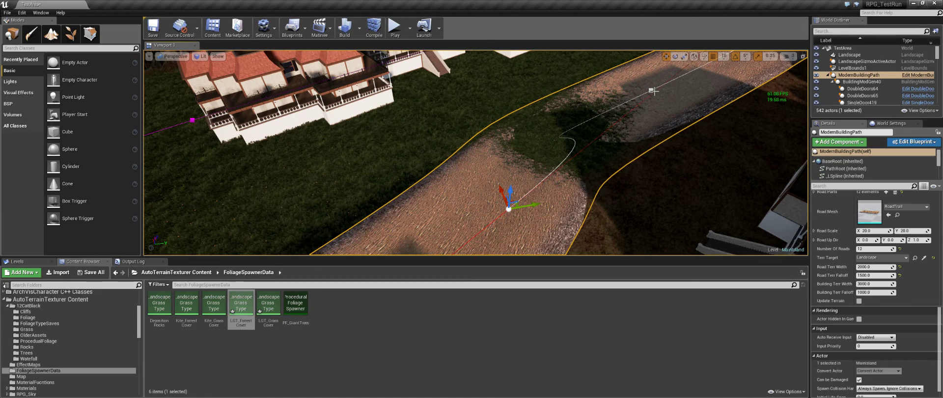
# Select the neighbouring spline point beyond the grassy gap and adjust its height.
pyautogui.moveTo(652, 91); pyautogui.dragTo(714, 88)
pyautogui.press('f')
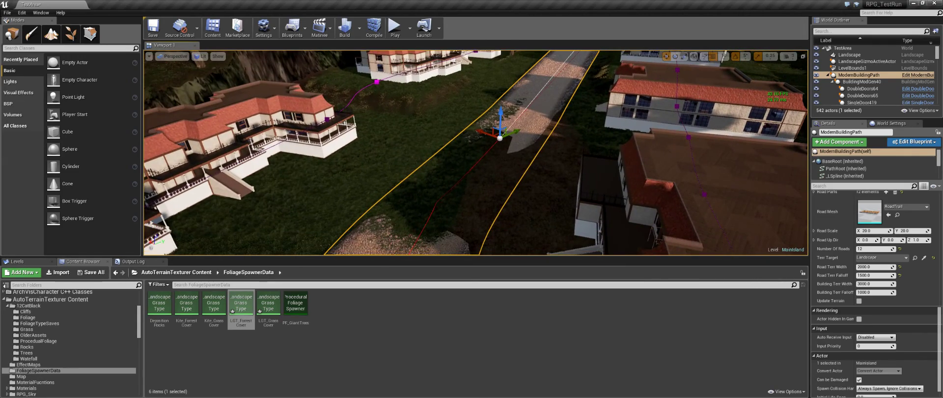
pyautogui.moveTo(494, 119); pyautogui.dragTo(501, 117, button='right')
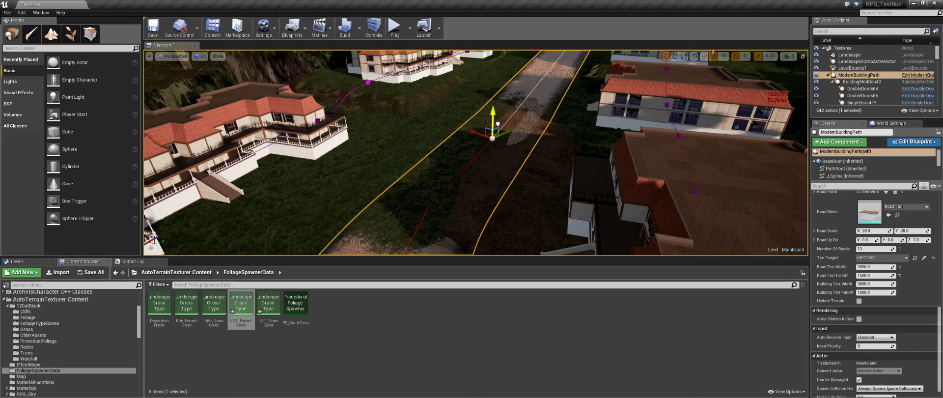
pyautogui.moveTo(498, 124); pyautogui.dragTo(484, 131)
# Reposition the added spline point and adjust the height of the tangent handle beside the road.
pyautogui.moveTo(484, 131); pyautogui.dragTo(446, 190, button='right')
pyautogui.click(506, 169)
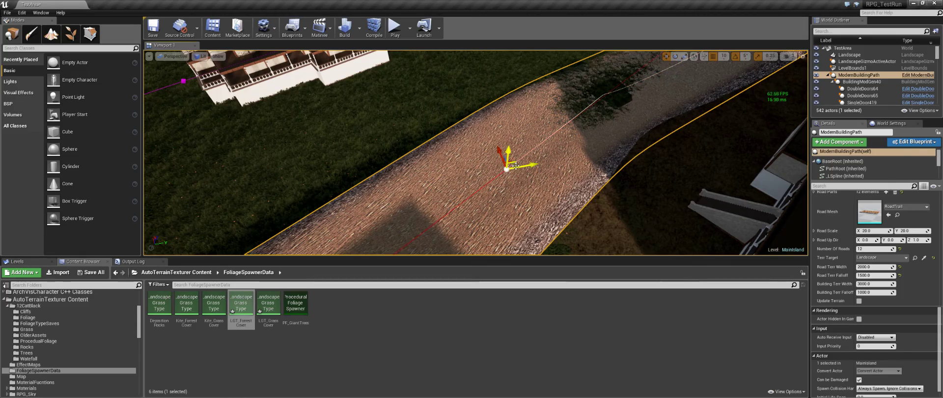
pyautogui.moveTo(514, 166); pyautogui.dragTo(452, 187)
pyautogui.moveTo(451, 187); pyautogui.dragTo(587, 85, button='right')
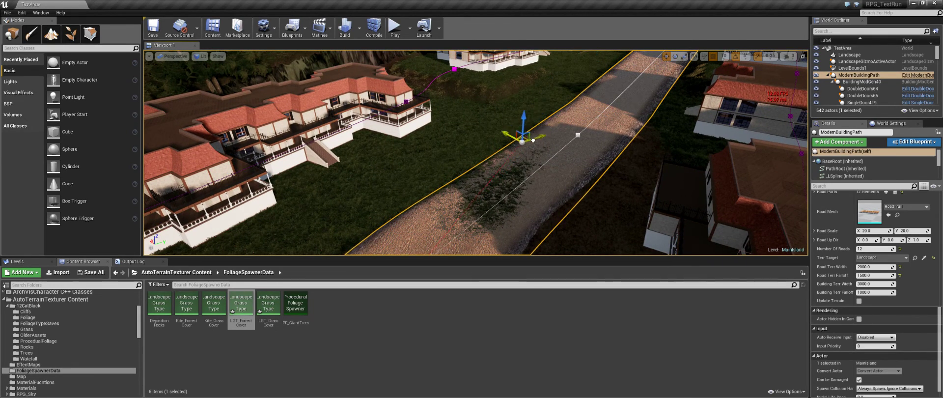
pyautogui.moveTo(502, 146); pyautogui.dragTo(501, 131)
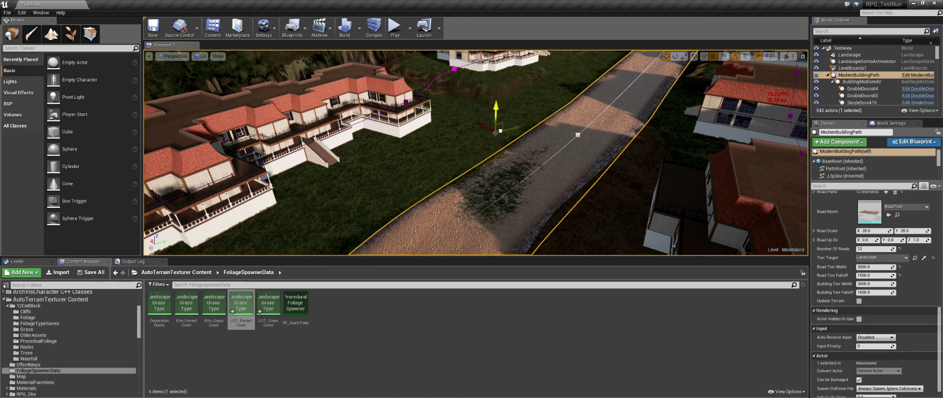
# Add another spline point farther along the road, lower it, and pull the neighbouring point's tangent handle in toward the road.
pyautogui.press('w')
pyautogui.moveTo(515, 149); pyautogui.dragTo(727, 157, button='right')
pyautogui.press('w')
pyautogui.press('w')
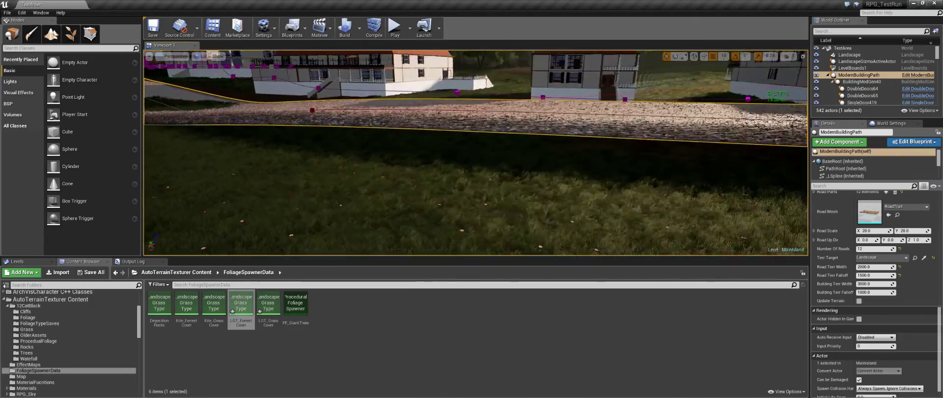
pyautogui.press('w')
pyautogui.moveTo(497, 165); pyautogui.dragTo(573, 173, button='right')
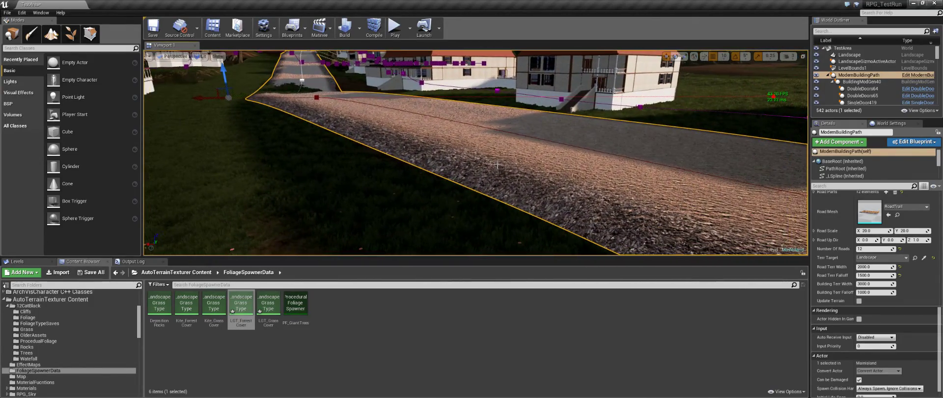
pyautogui.rightClick(436, 118)
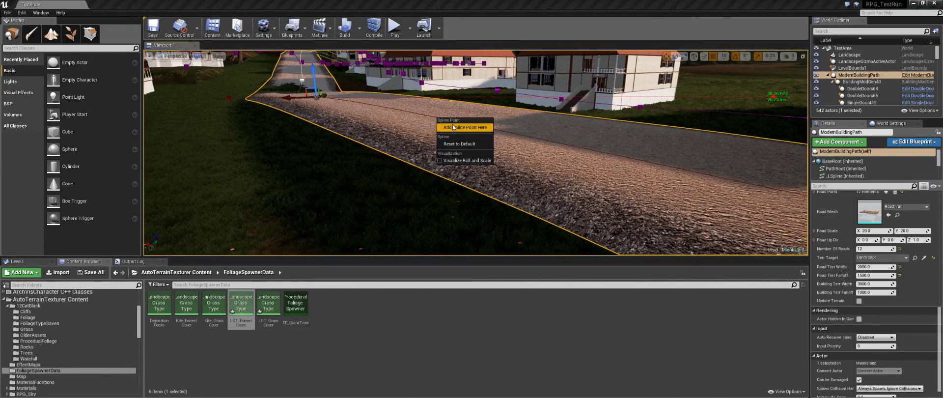
pyautogui.click(464, 148)
pyautogui.moveTo(437, 97); pyautogui.dragTo(445, 122)
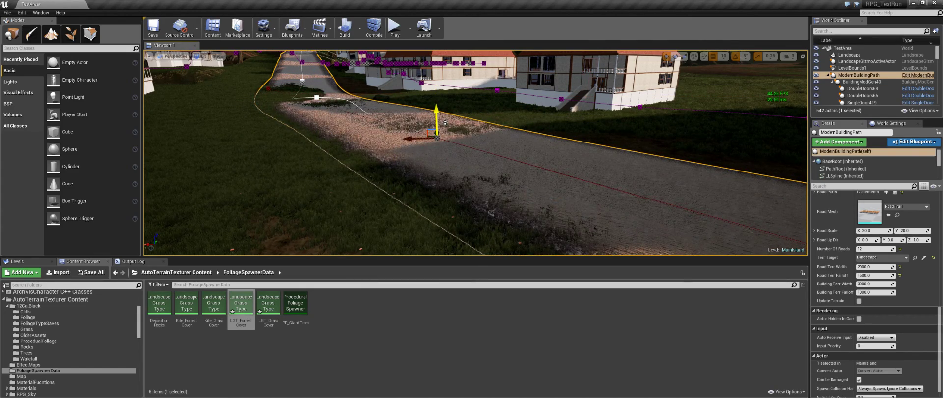
pyautogui.click(317, 97)
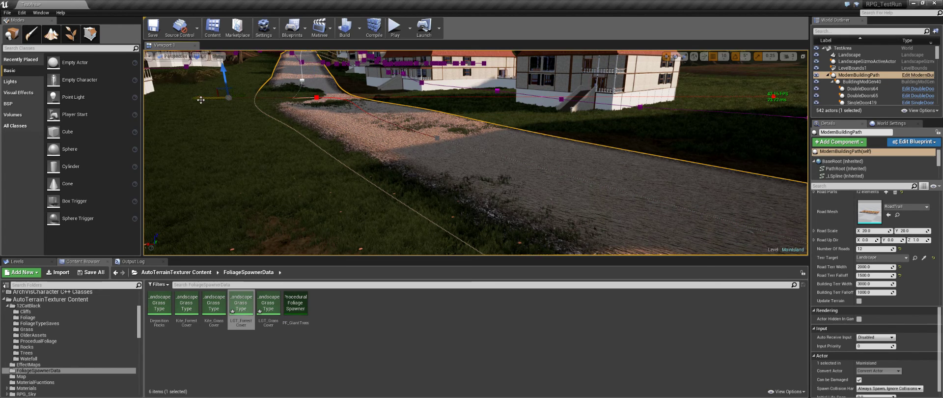
pyautogui.moveTo(212, 100); pyautogui.dragTo(289, 100)
# Paint the Trail landscape layer over the terrain beneath the road's curve.
pyautogui.moveTo(290, 100)
pyautogui.mouseDown(button='right')
pyautogui.moveTo(260, 76)
pyautogui.moveTo(275, 133)
pyautogui.moveTo(299, 135)
pyautogui.moveTo(339, 116)
pyautogui.moveTo(308, 137)
pyautogui.mouseUp(button='right')
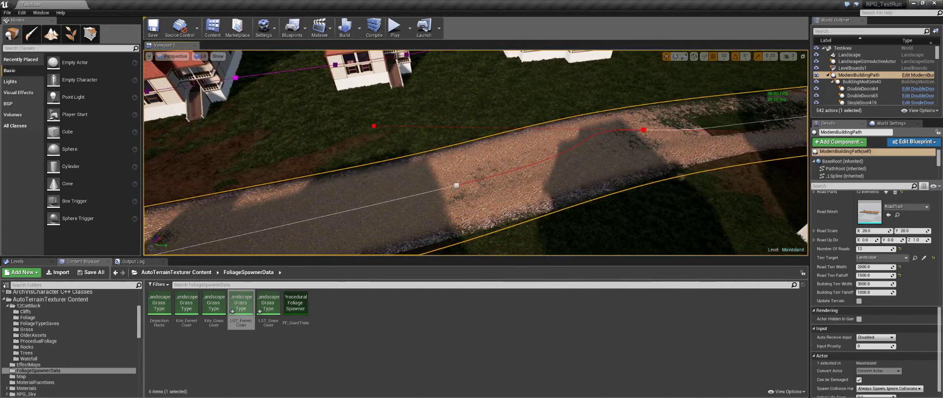
pyautogui.click(51, 33)
pyautogui.click(90, 56)
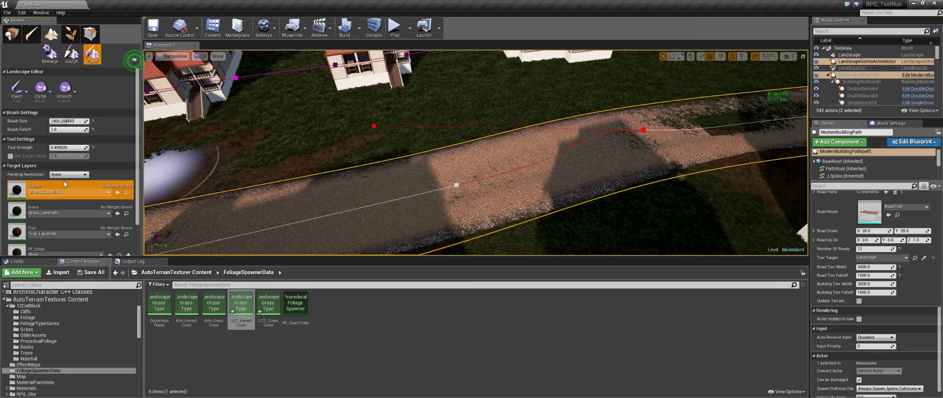
pyautogui.click(50, 231)
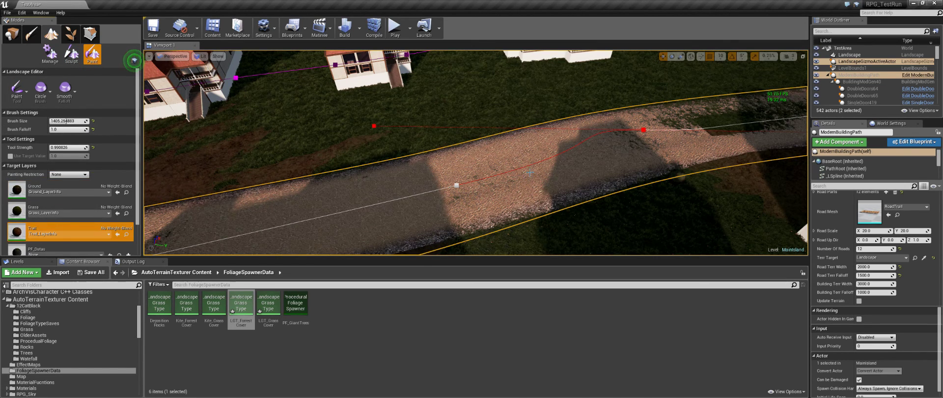
pyautogui.moveTo(530, 172)
pyautogui.mouseDown()
pyautogui.moveTo(723, 123)
pyautogui.moveTo(567, 157)
pyautogui.mouseUp()
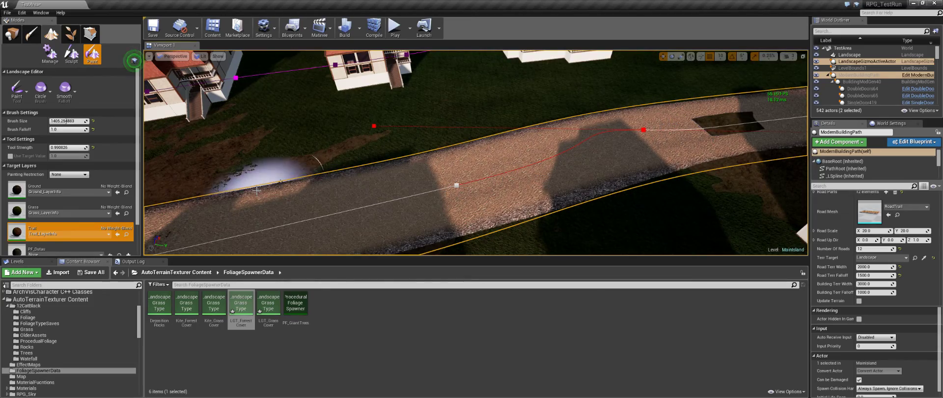
# Inspect the road along the rows of buildings for gaps and seams between its segments.
pyautogui.moveTo(257, 190)
pyautogui.mouseDown(button='right')
pyautogui.moveTo(246, 196)
pyautogui.moveTo(199, 165)
pyautogui.moveTo(187, 206)
pyautogui.moveTo(157, 212)
pyautogui.mouseUp(button='right')
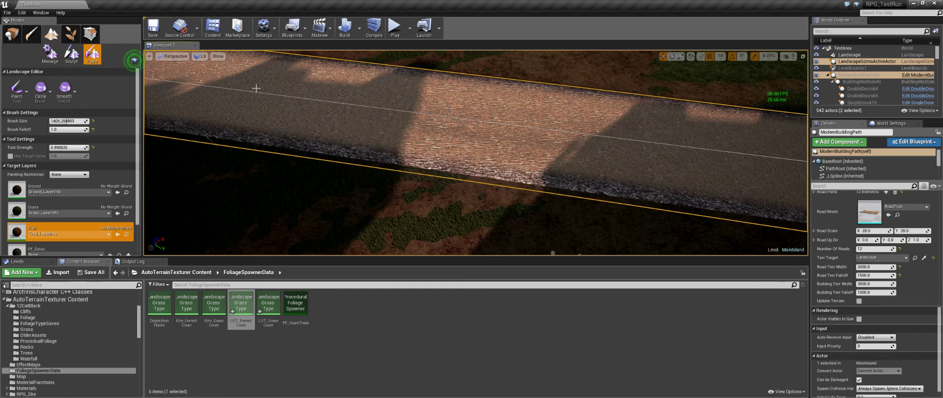
pyautogui.moveTo(492, 120); pyautogui.dragTo(420, 82, button='right')
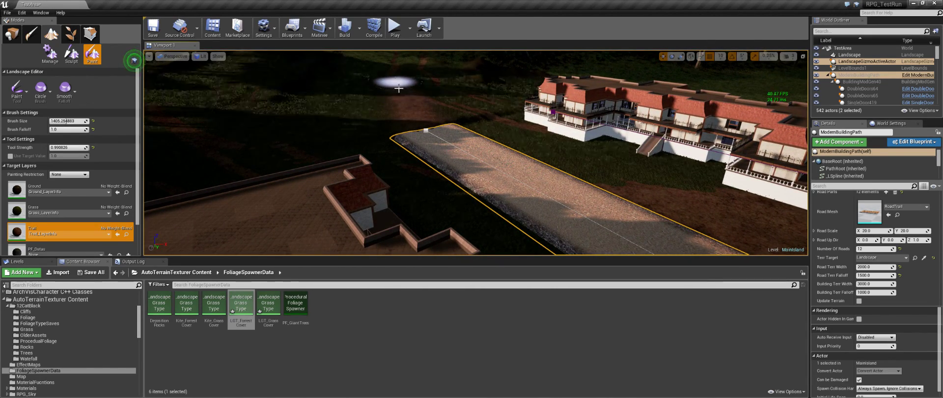
pyautogui.moveTo(450, 84)
pyautogui.mouseDown(button='right')
pyautogui.moveTo(428, 54)
pyautogui.moveTo(435, 101)
pyautogui.moveTo(398, 105)
pyautogui.moveTo(411, 104)
pyautogui.mouseUp(button='right')
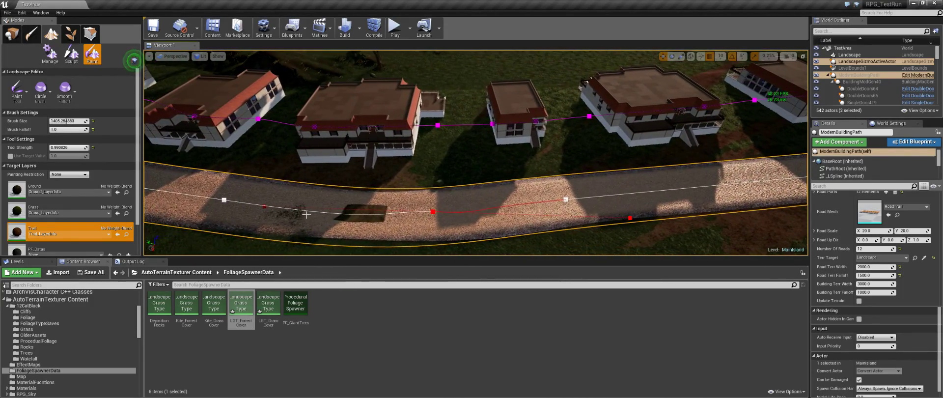
pyautogui.press('a')
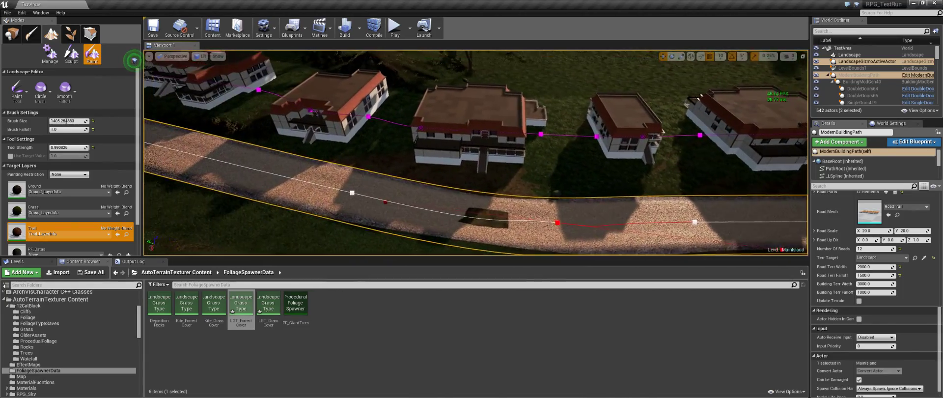
pyautogui.press('a')
pyautogui.moveTo(459, 204); pyautogui.dragTo(459, 204, button='right')
pyautogui.click(134, 60)
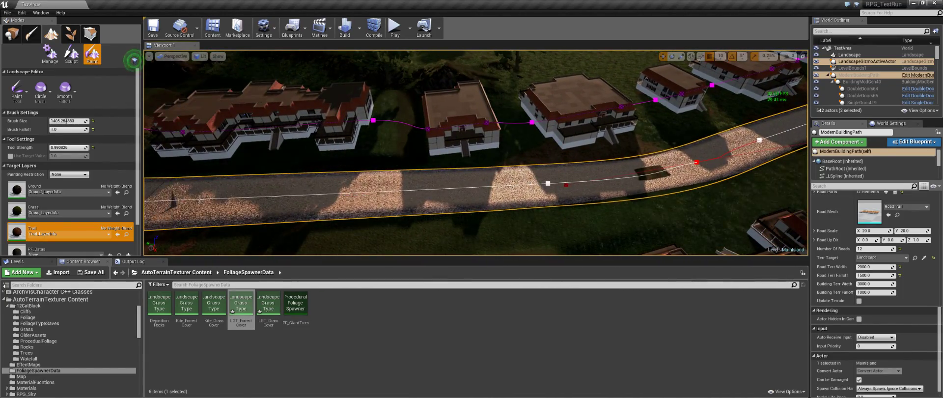
pyautogui.press('w')
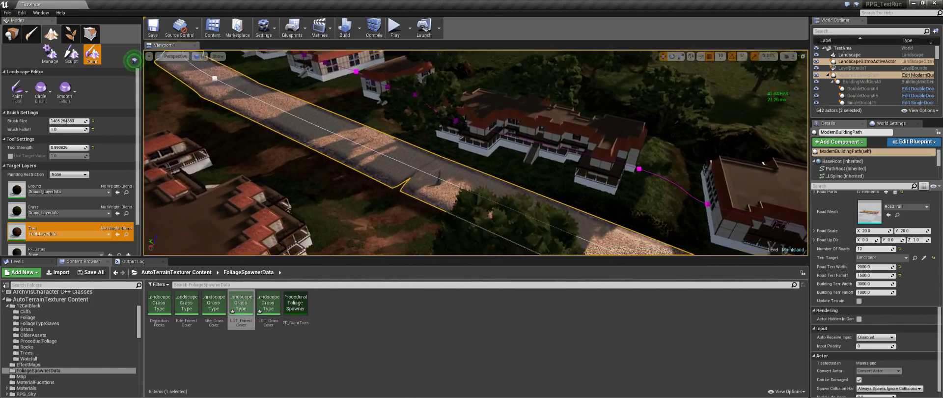
pyautogui.press('w')
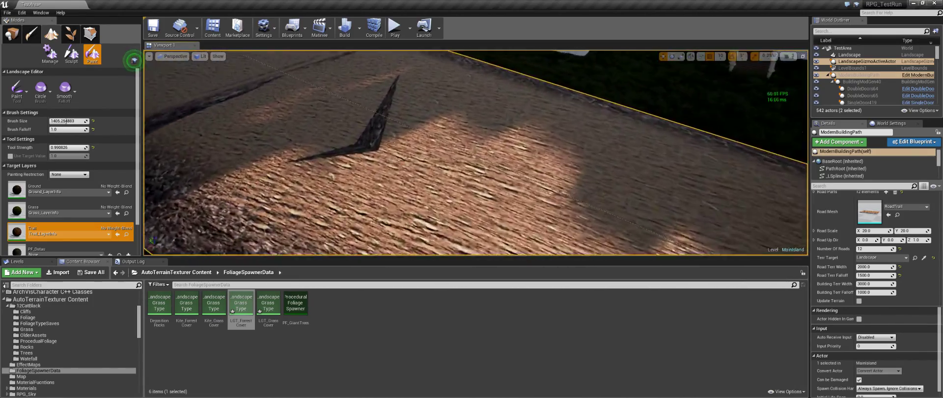
pyautogui.press('w')
pyautogui.press('s')
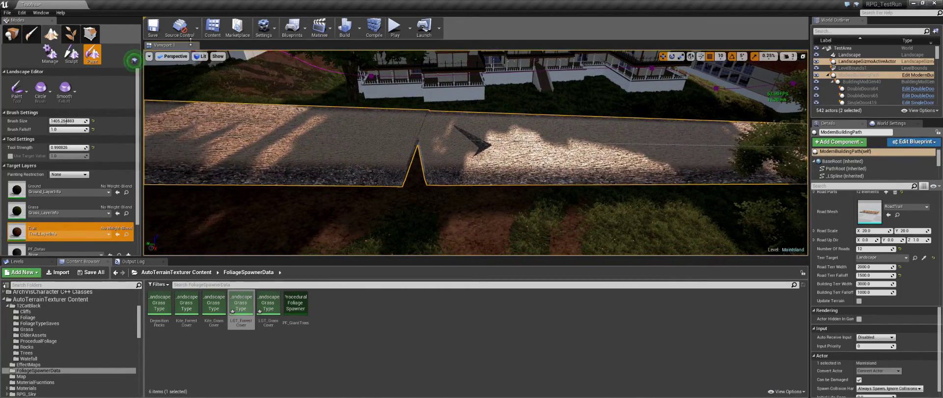
# Leave landscape painting and set the building path's Number Of Roads to 11.
pyautogui.click(12, 34)
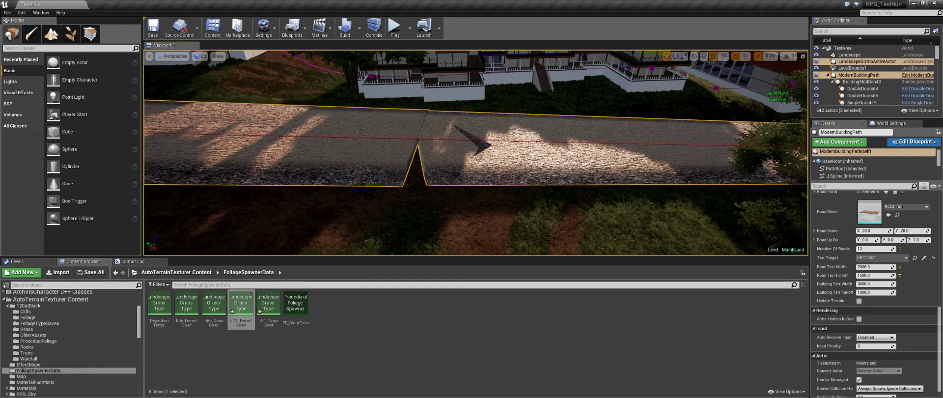
pyautogui.click(866, 248)
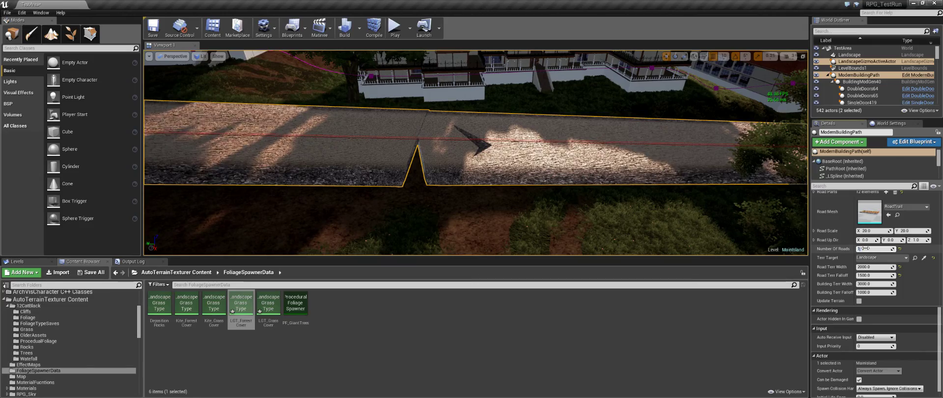
pyautogui.write('1')
# Try adding a spline point in the middle of the road segment, and undo it.
pyautogui.moveTo(638, 162); pyautogui.dragTo(400, 148, button='right')
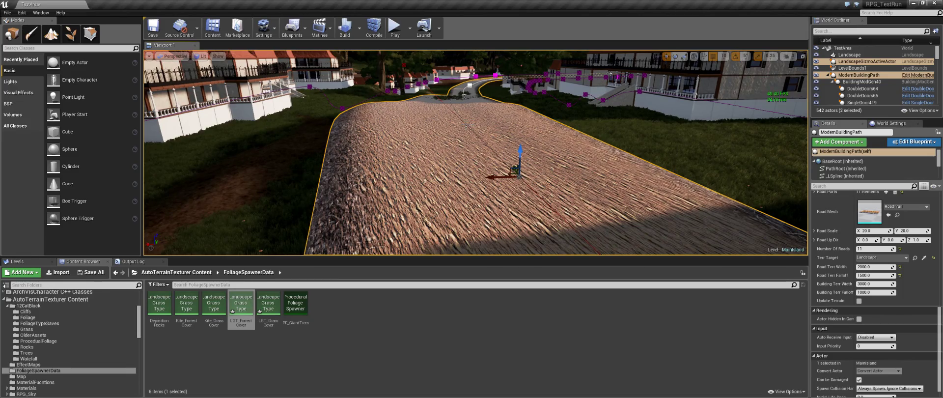
pyautogui.rightClick(466, 128)
pyautogui.click(476, 135)
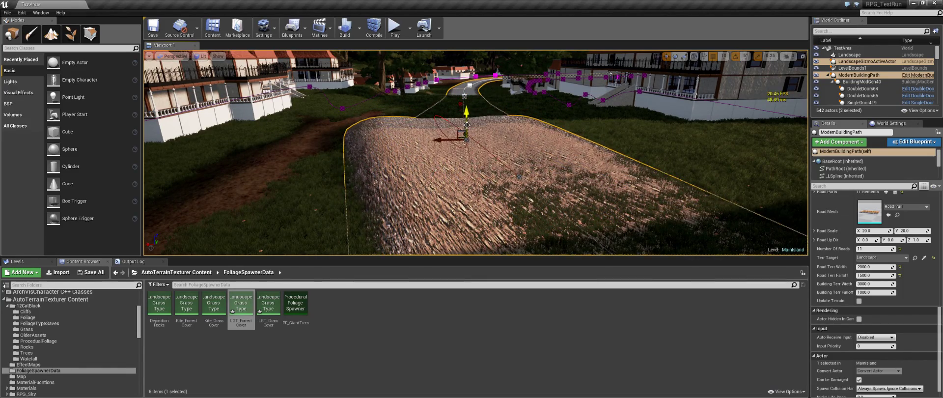
pyautogui.hotkey('ctrl', 'z')
# Run Update Terrain on the building path and view the stretch between the buildings.
pyautogui.moveTo(466, 126); pyautogui.dragTo(423, 118, button='right')
pyautogui.press('s')
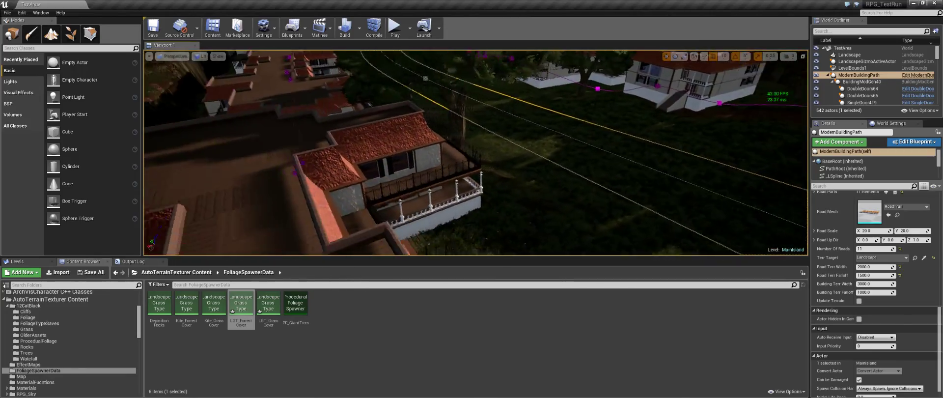
pyautogui.click(859, 301)
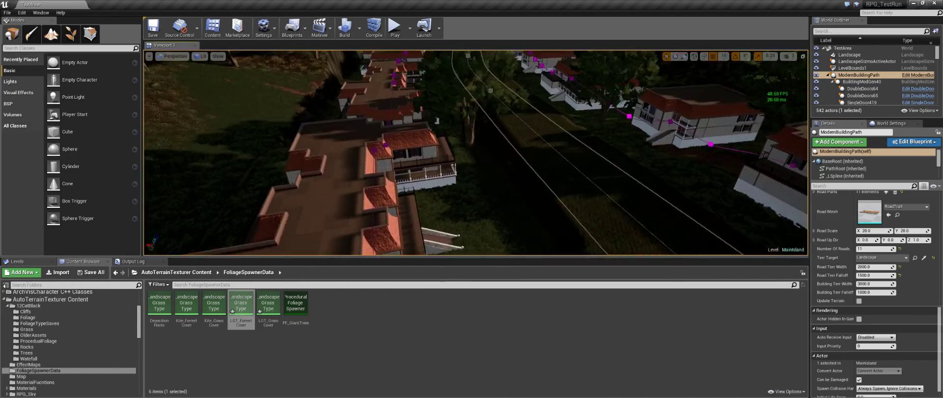
pyautogui.press('w')
pyautogui.moveTo(475, 152); pyautogui.dragTo(538, 196, button='right')
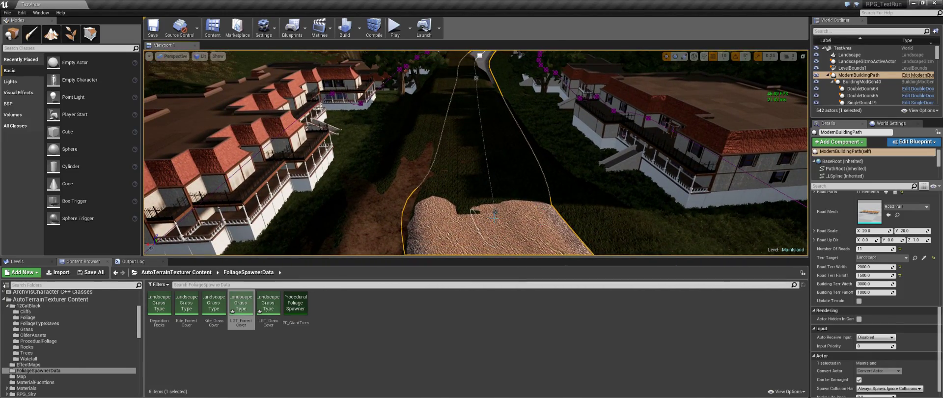
# Reset the road spline to its default from the spline point at the broken road end, and frame the path.
pyautogui.moveTo(447, 196); pyautogui.dragTo(448, 197, button='right')
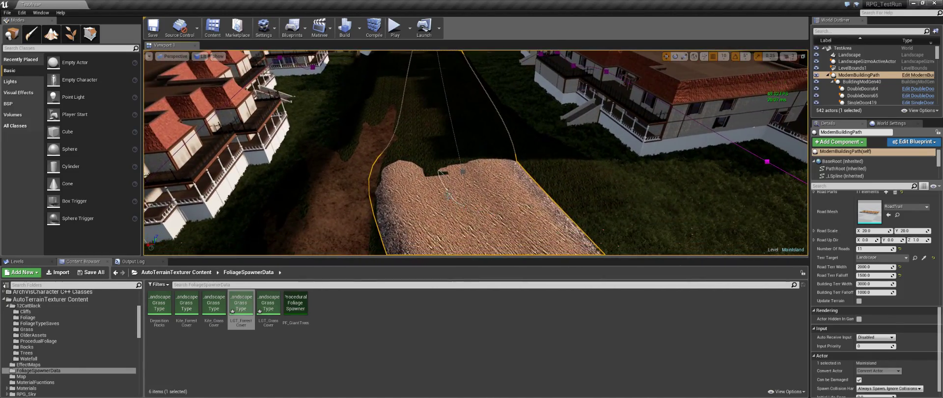
pyautogui.rightClick(463, 172)
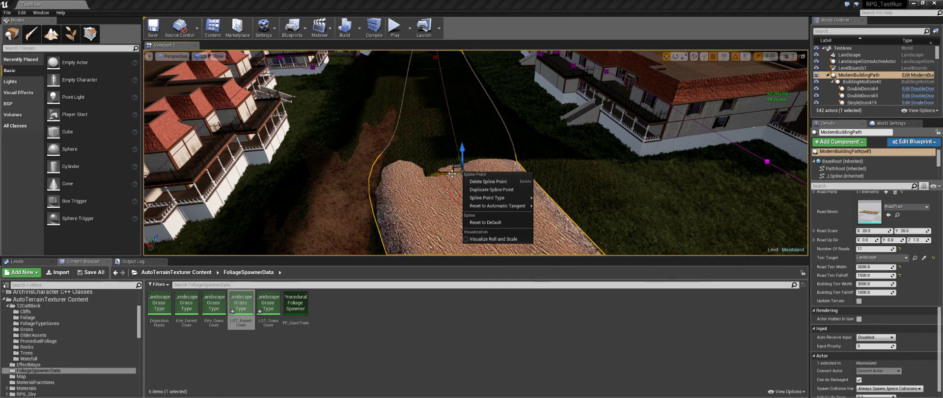
pyautogui.moveTo(486, 208)
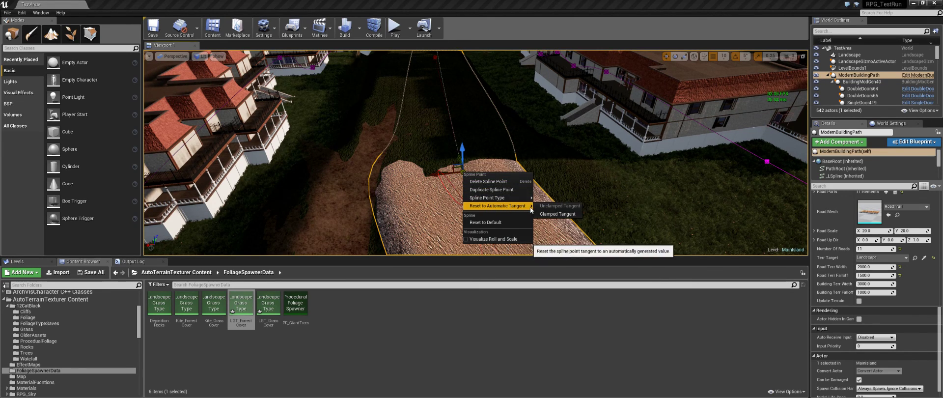
pyautogui.click(481, 223)
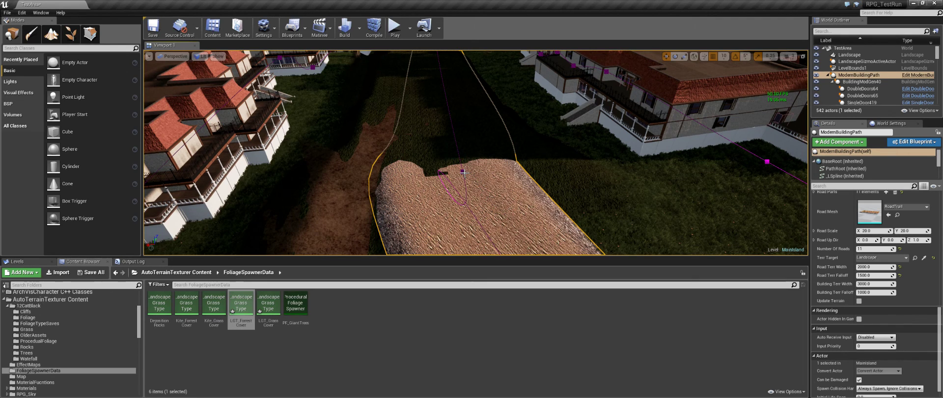
pyautogui.press('f')
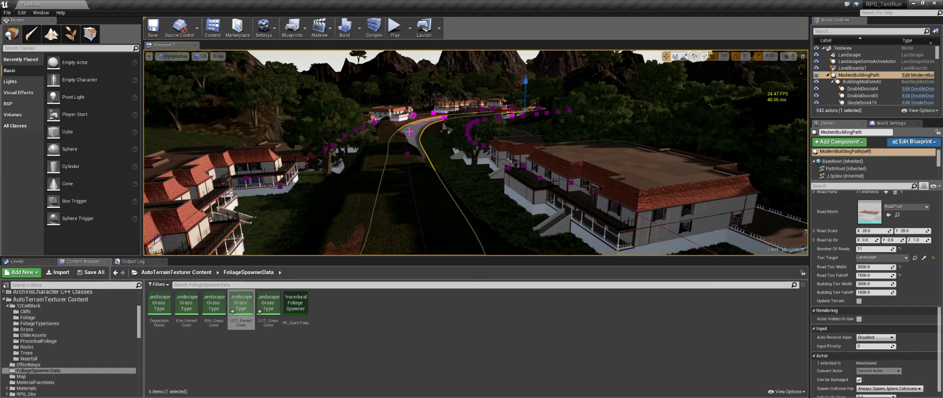
pyautogui.moveTo(477, 204)
pyautogui.mouseDown(button='right')
pyautogui.moveTo(423, 224)
pyautogui.moveTo(476, 205)
pyautogui.mouseUp(button='right')
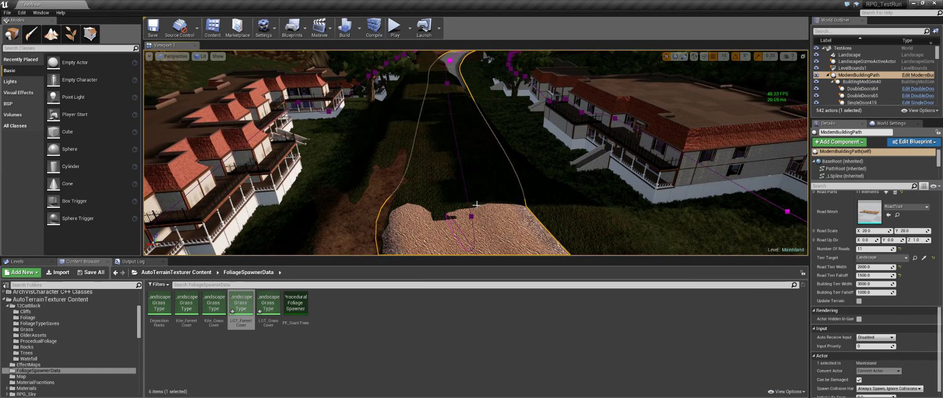